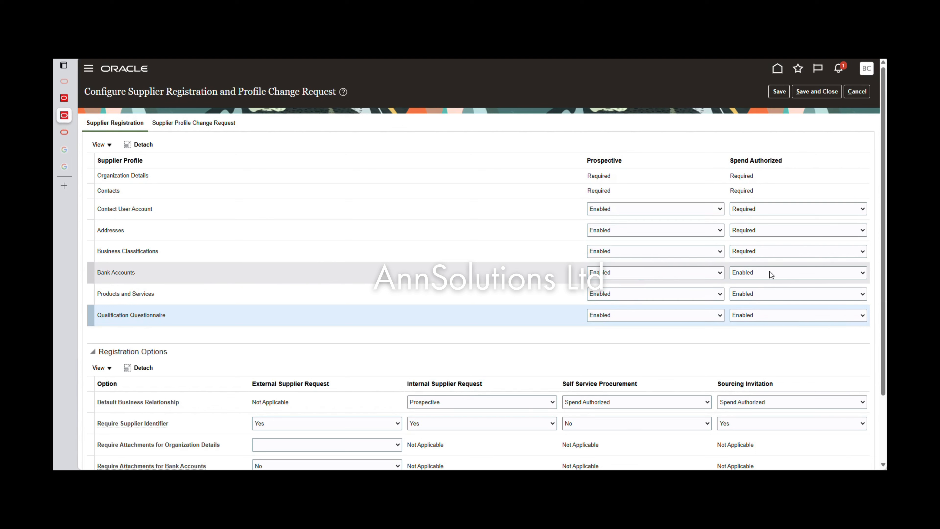
Make Bank Accounts required for spend authorized suppliers in the supplier registration setup and save the configuration
click(759, 274)
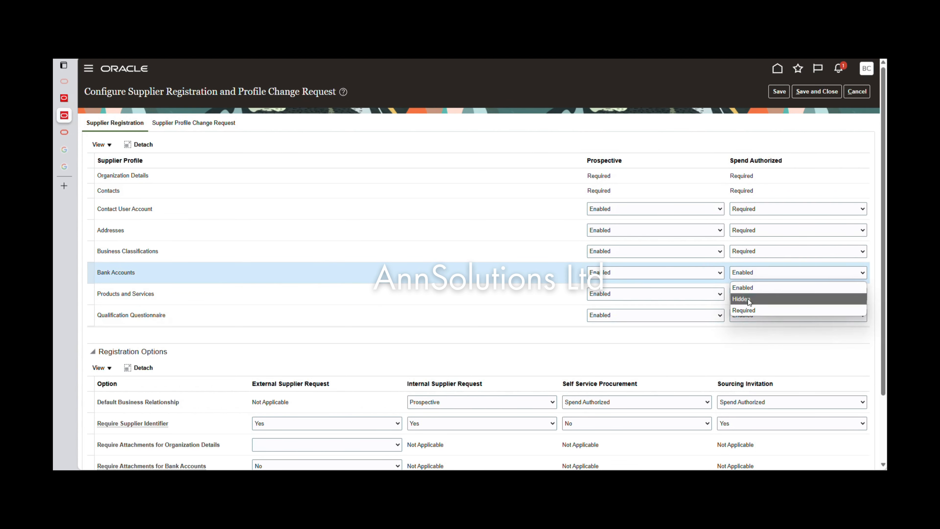
click(750, 311)
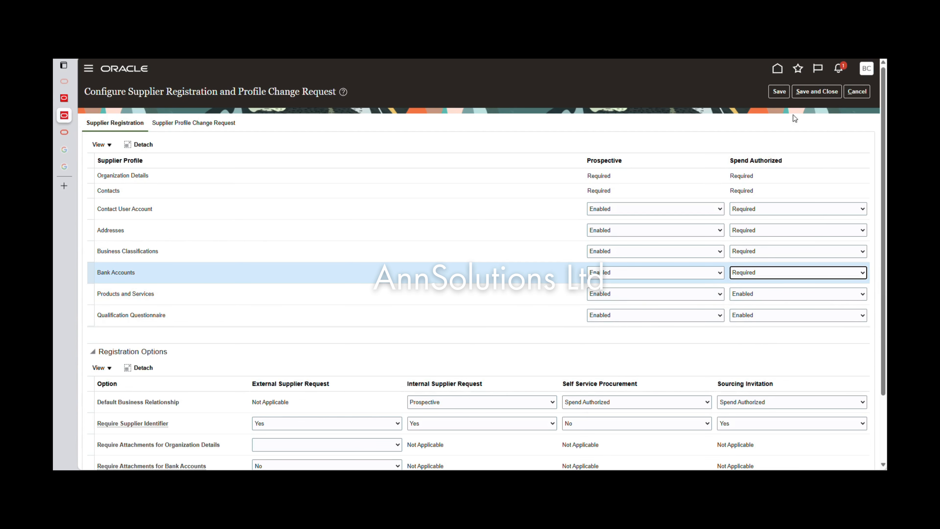
click(779, 92)
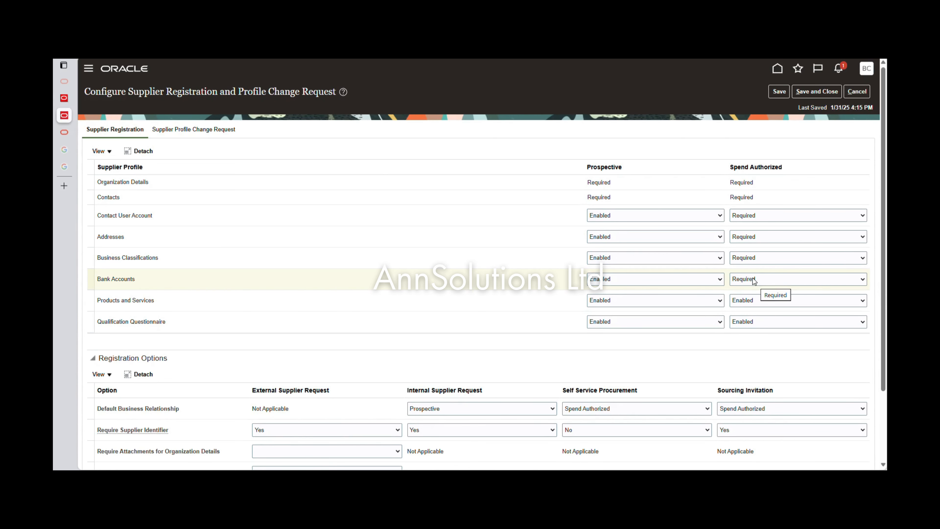
Review the Supplier Profile Change Request approval settings, and save and close the configuration
click(202, 130)
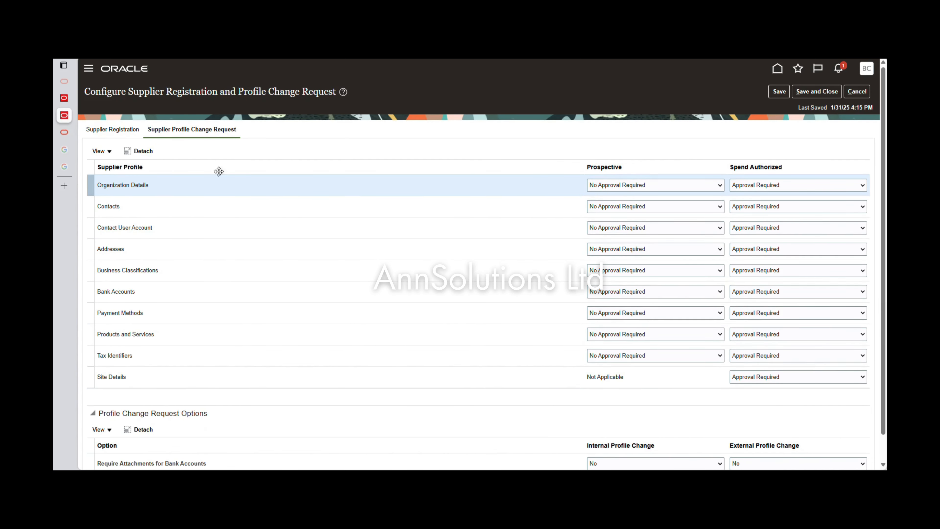
click(824, 92)
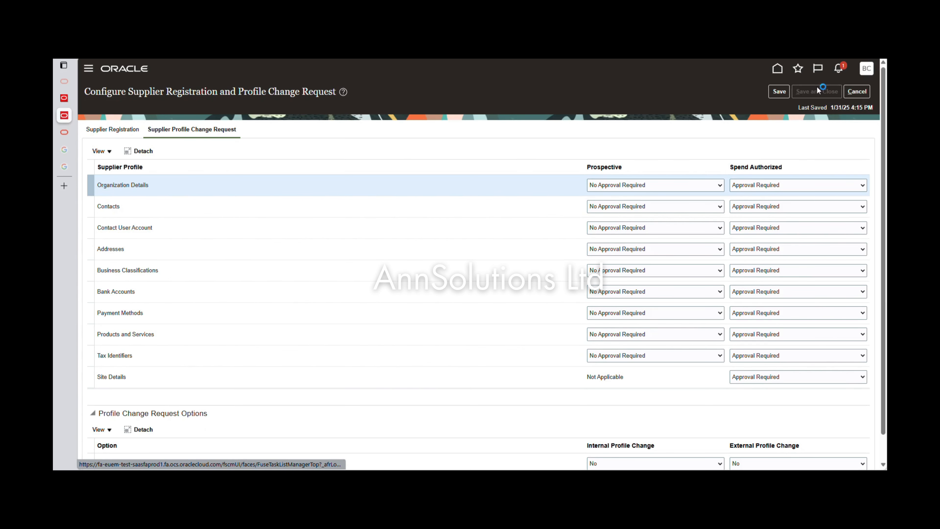
click(504, 177)
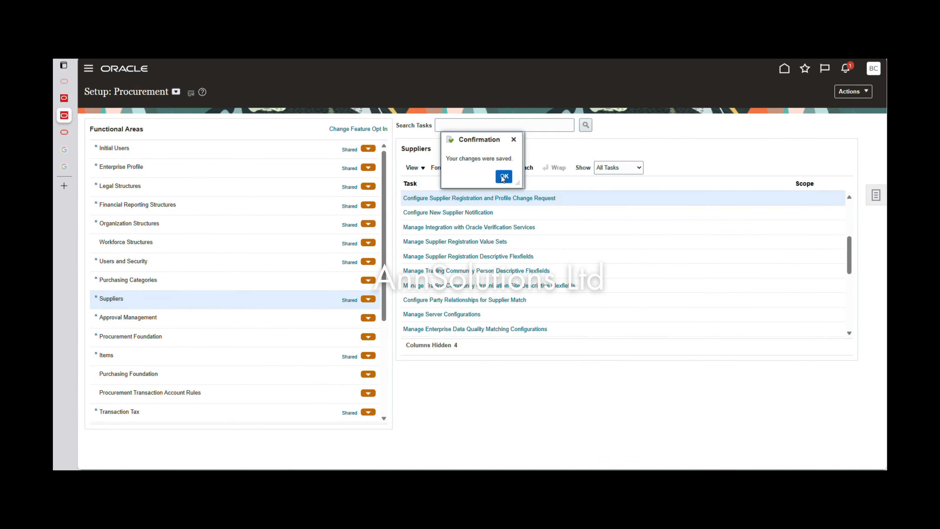
Show all setup tasks for the Approval Management functional area
click(159, 321)
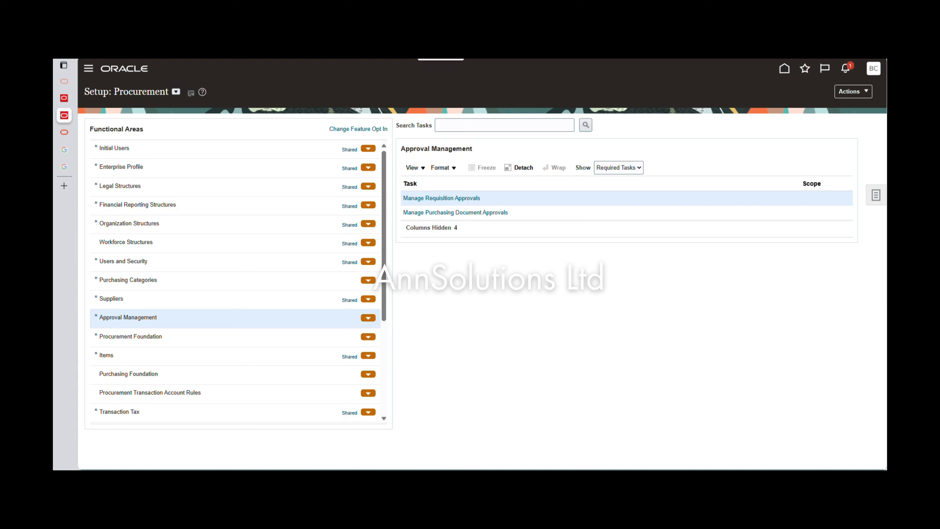
click(623, 169)
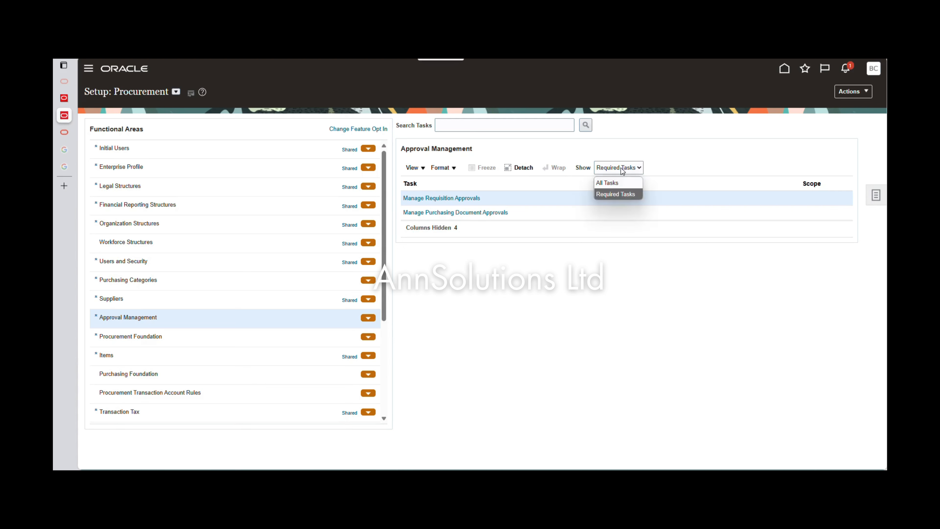
click(618, 182)
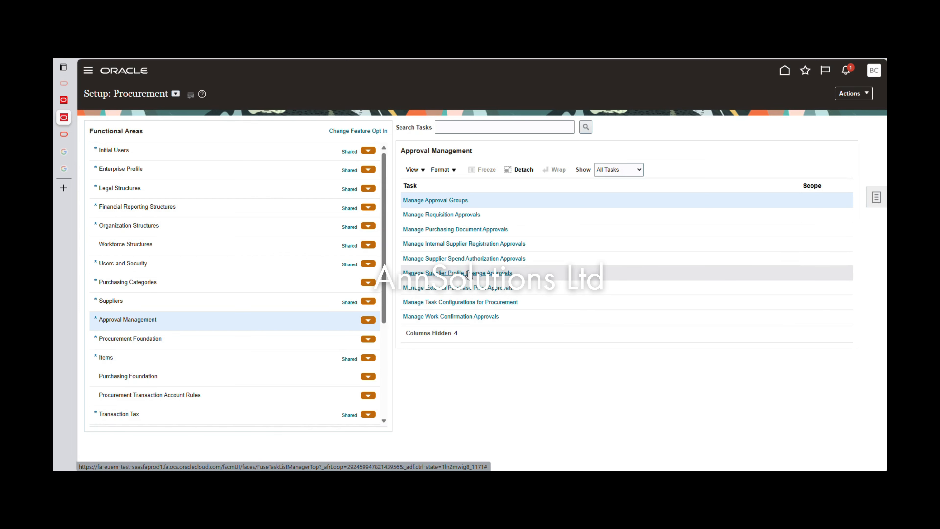
In Manage Supplier Spend Authorization Approvals, widen the Stage column and open the first stage's approval rules for editing
click(464, 259)
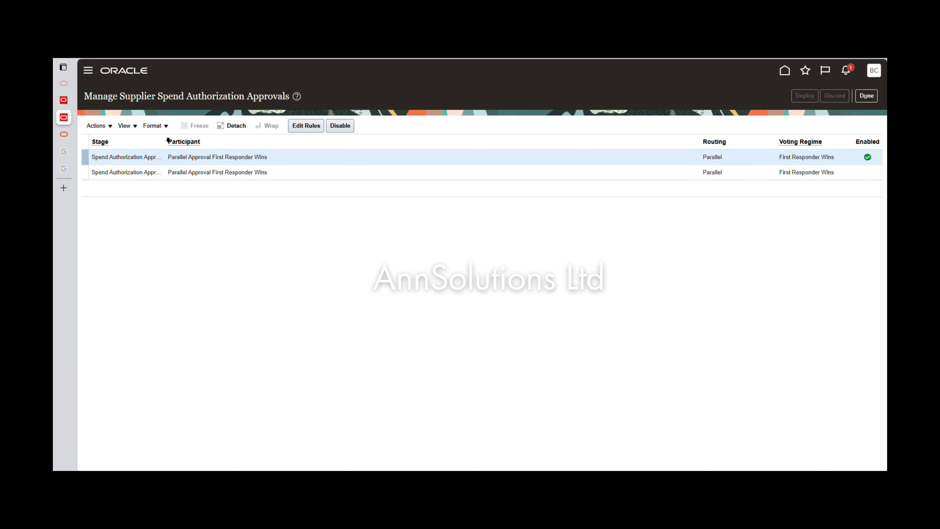
drag(167, 140, 204, 140)
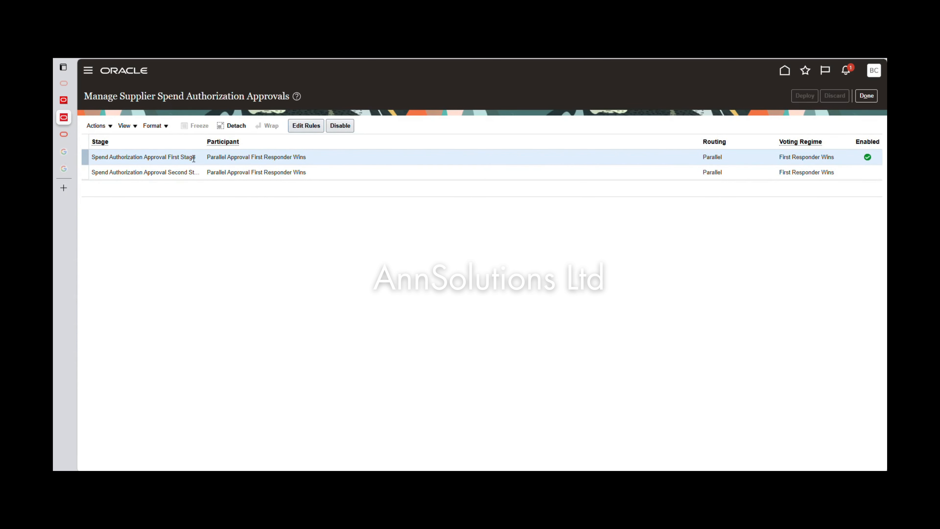
click(304, 125)
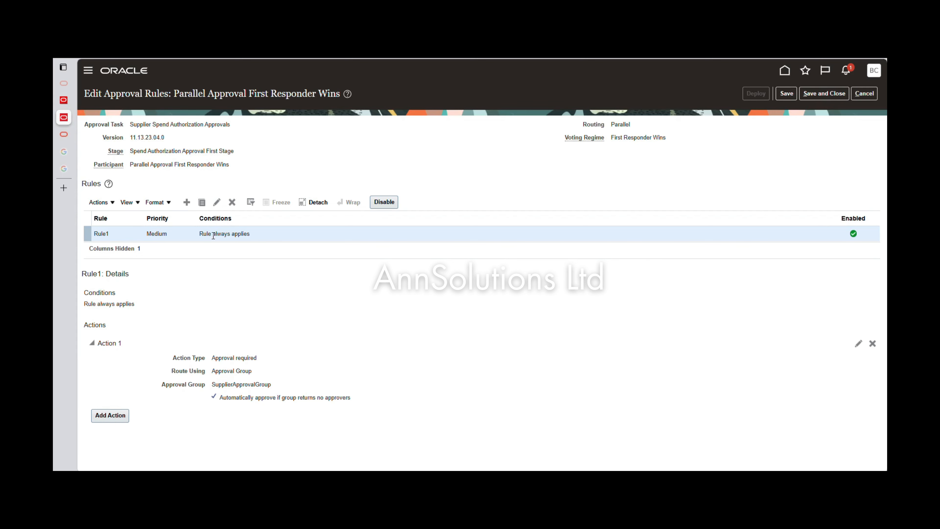
Examine Rule1's priority and always-applies setting, and leave the rule without changing it
click(217, 201)
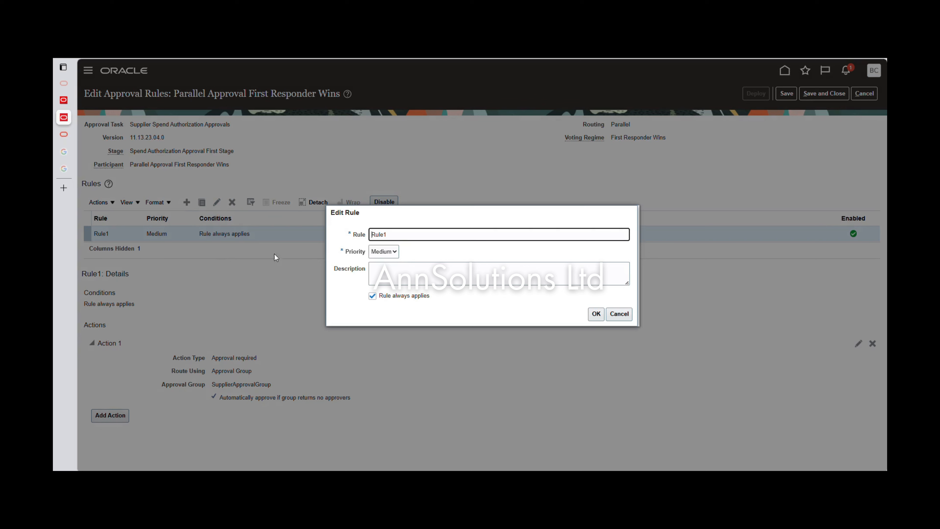
click(385, 252)
click(427, 256)
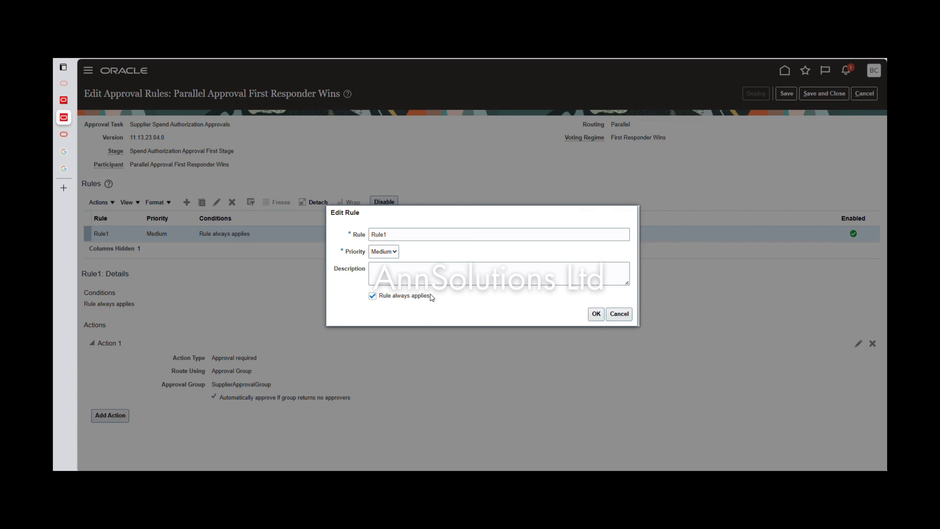
click(619, 313)
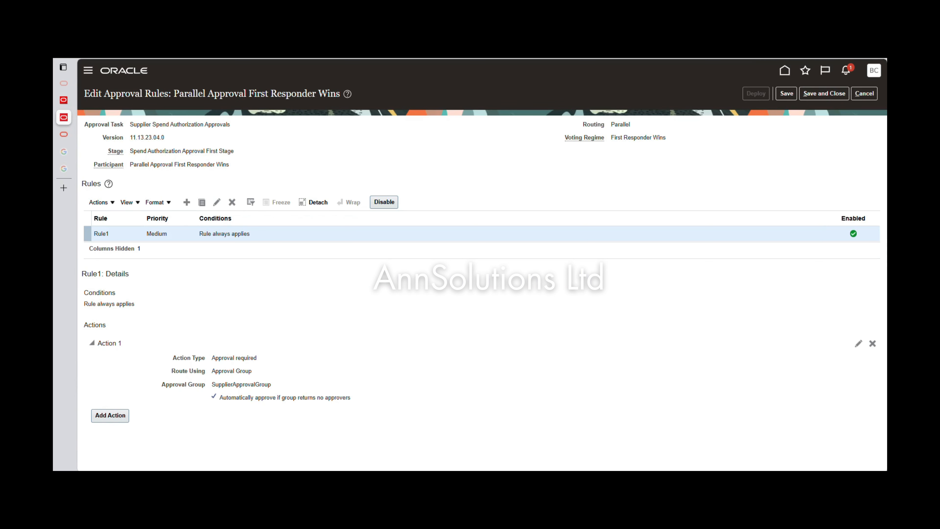
Examine Action 1's action types, routing choices and assigned approval group
click(858, 343)
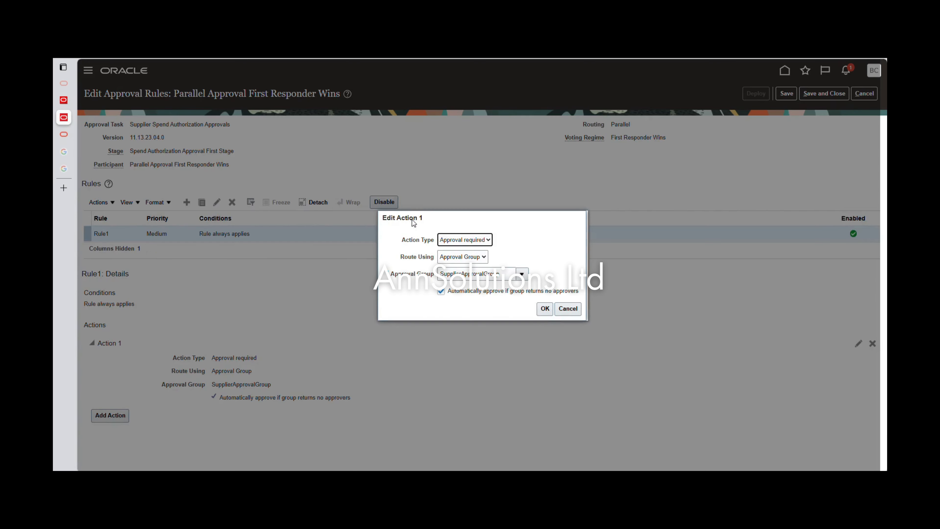
click(475, 239)
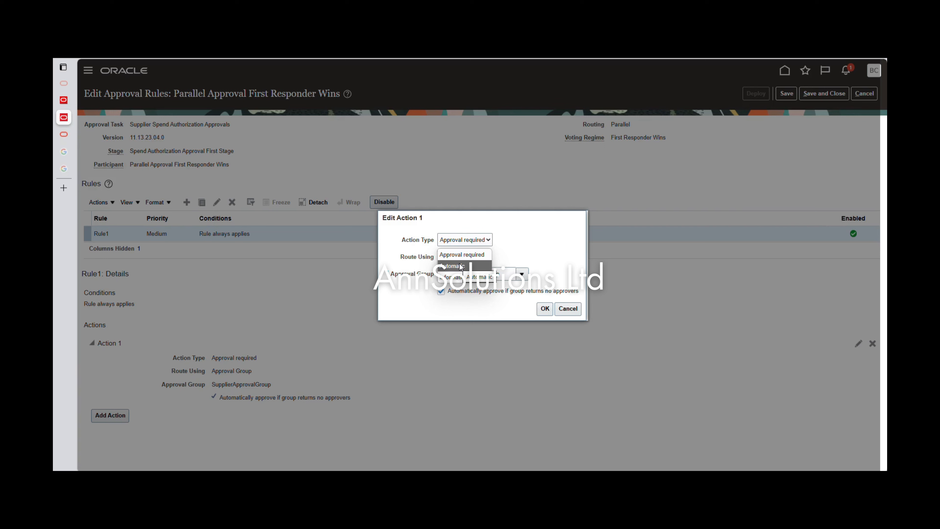
click(465, 254)
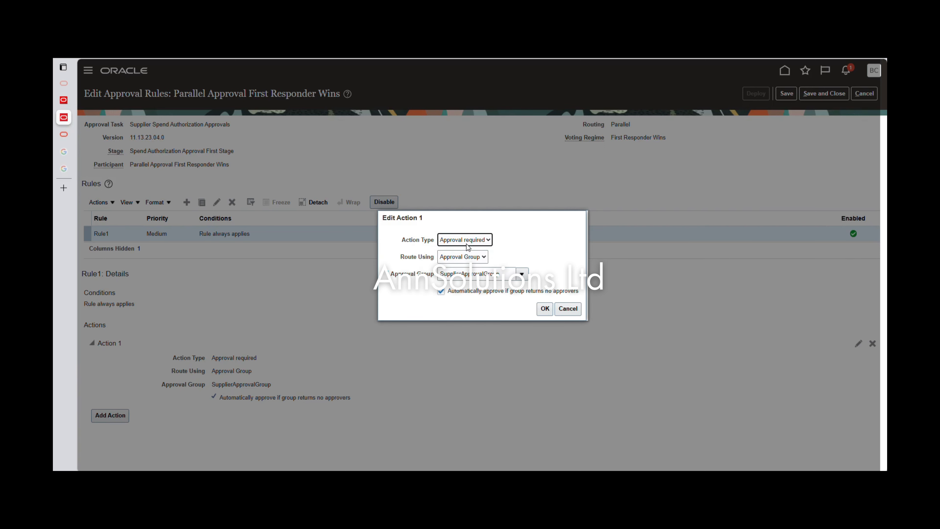
click(476, 261)
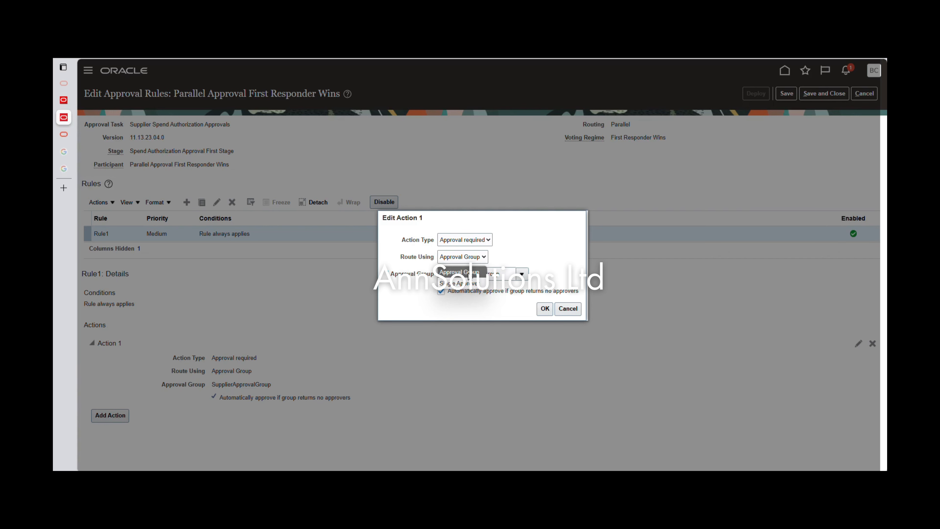
click(459, 272)
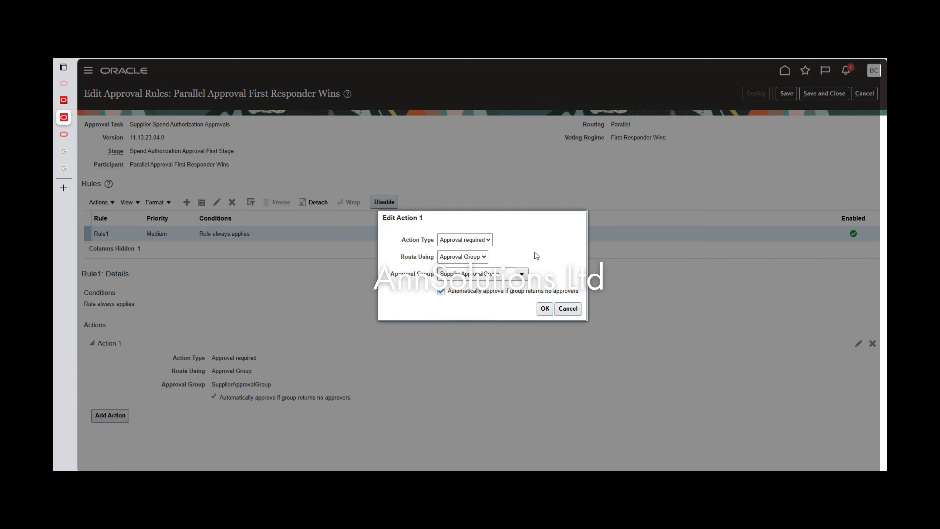
drag(441, 274, 500, 274)
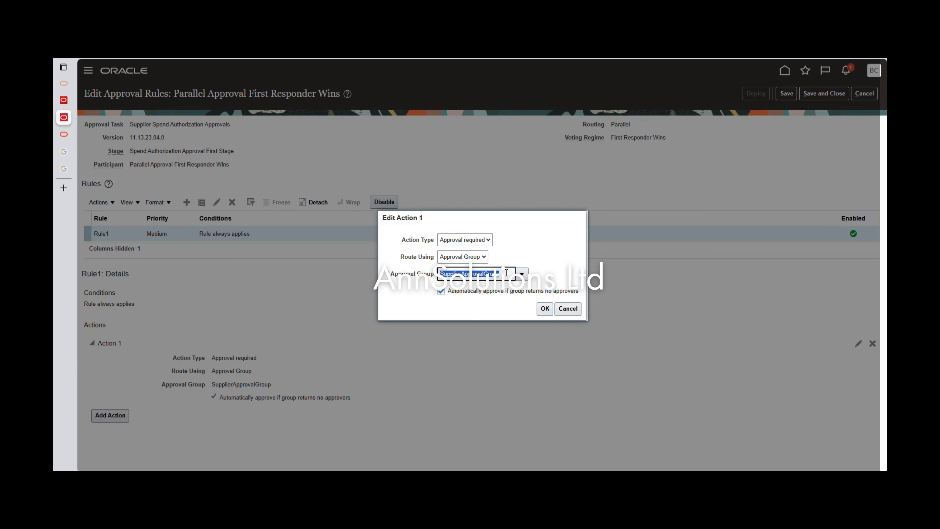
Try routing Action 1 to a Single Approver and look through the available user types
click(461, 259)
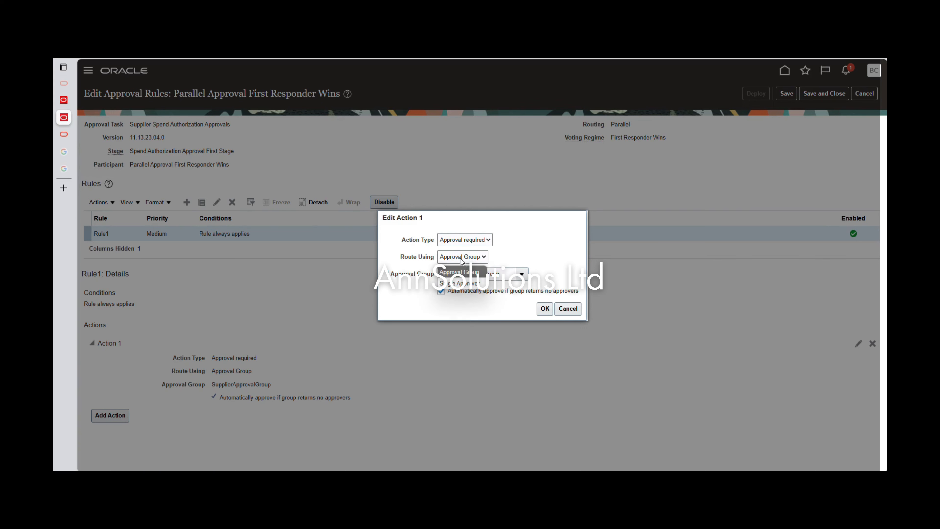
click(458, 283)
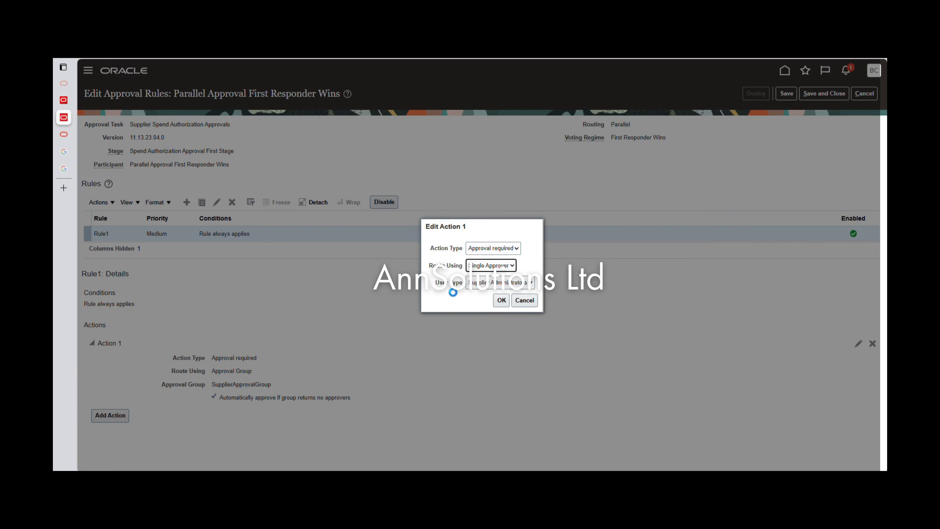
click(496, 285)
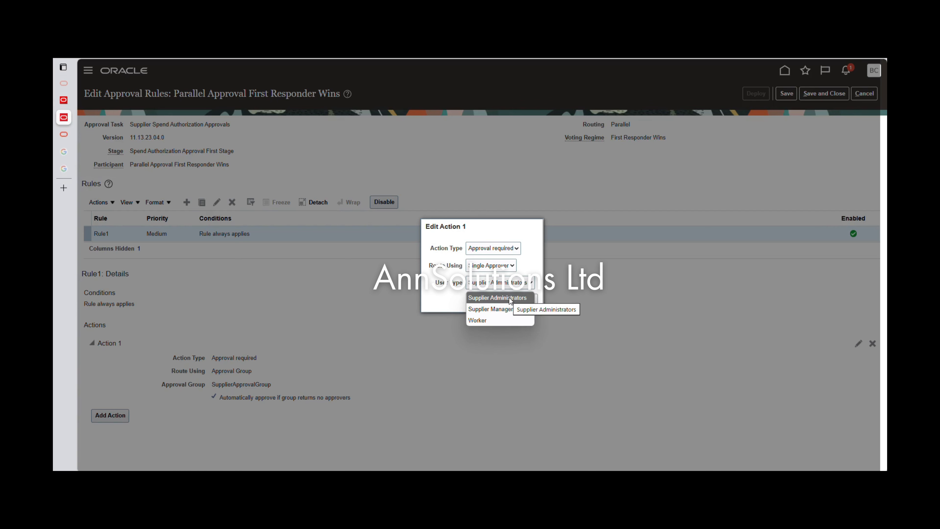
click(496, 268)
click(496, 268)
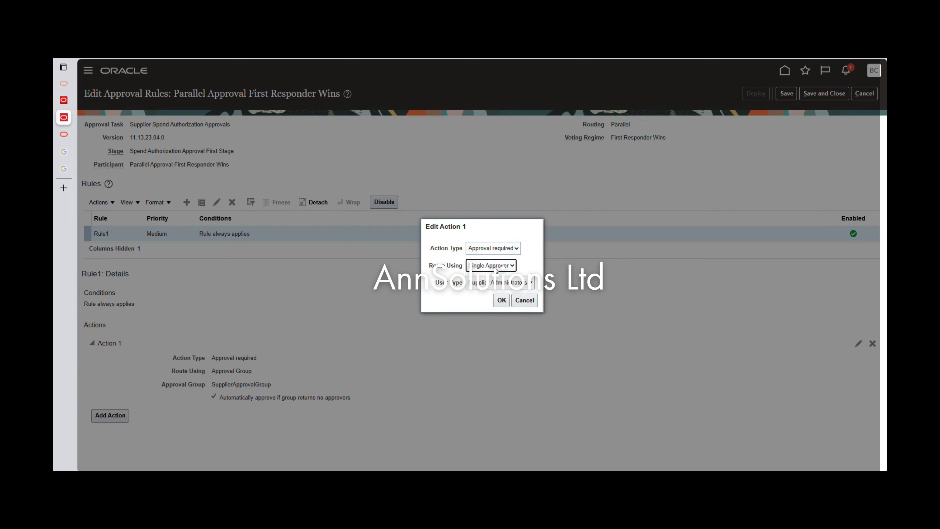
Switch Action 1's routing back to Approval Group with SupplierApprovalGroup, and cancel the action edit
click(496, 268)
click(493, 284)
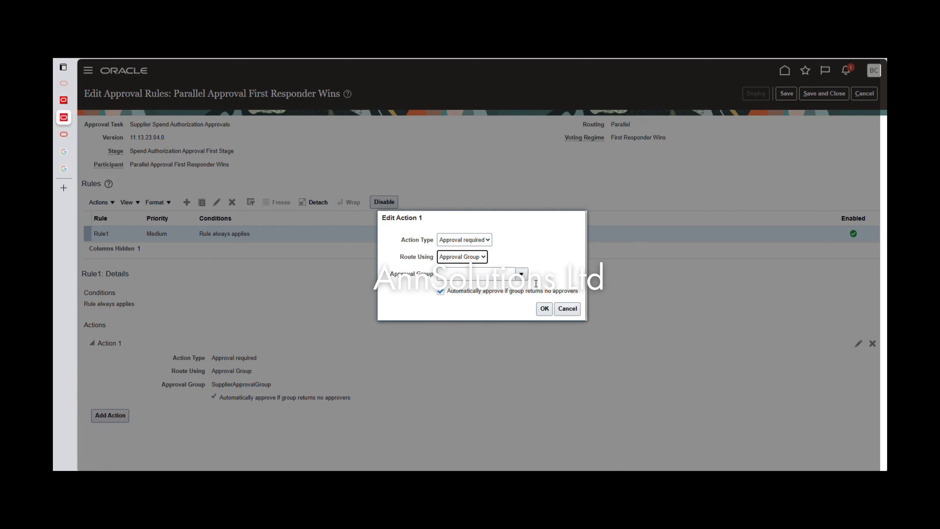
click(521, 273)
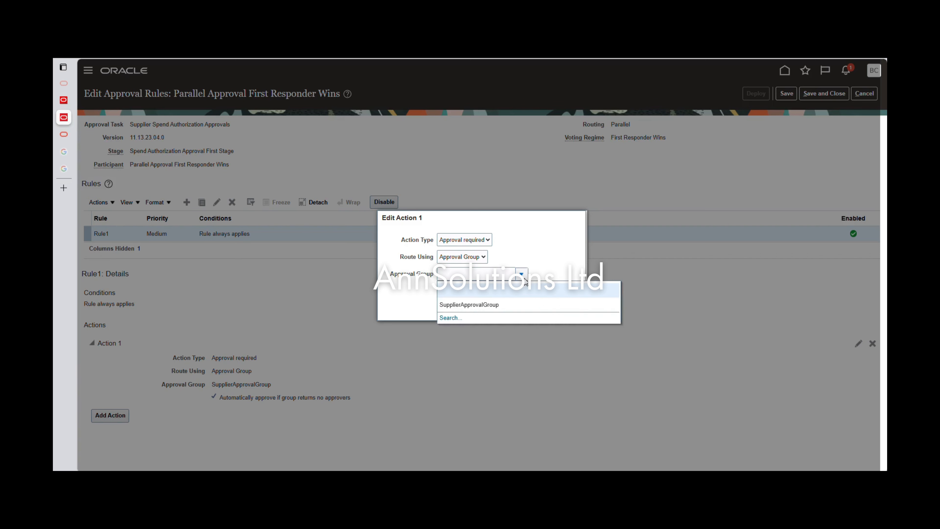
click(455, 292)
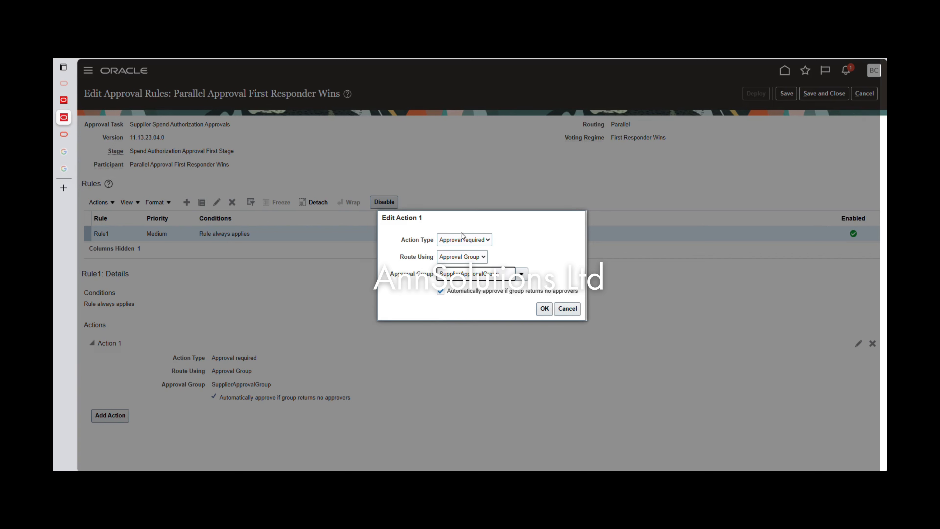
click(567, 309)
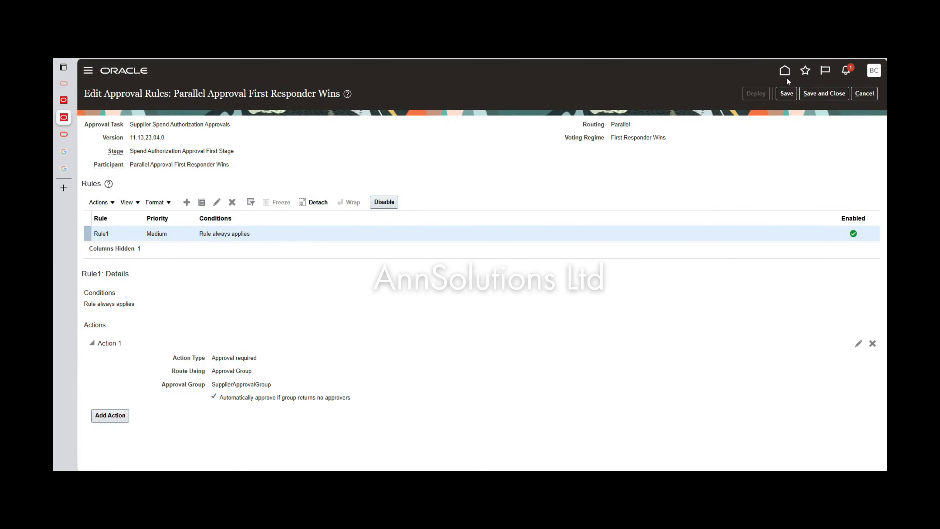
Leave the approval rules without saving and start a supplier registration from the Suppliers work area in Procurement
click(857, 94)
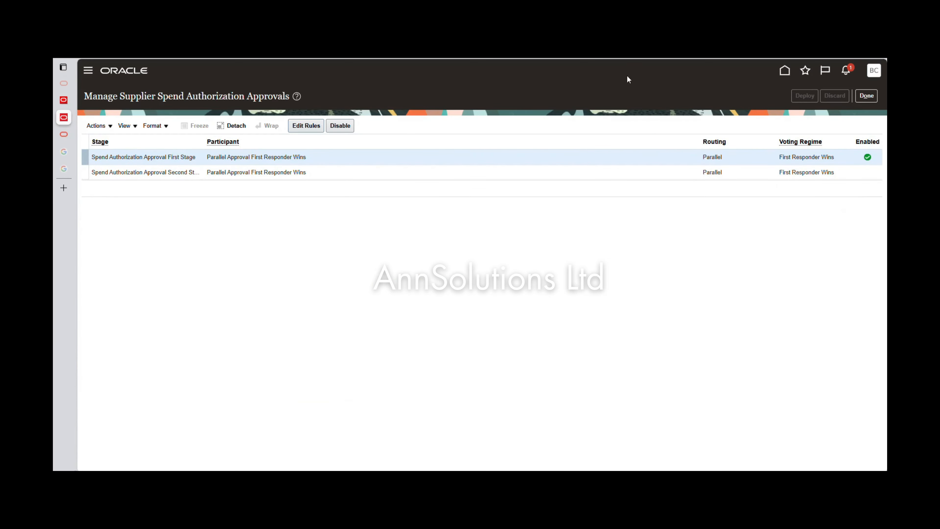
click(866, 96)
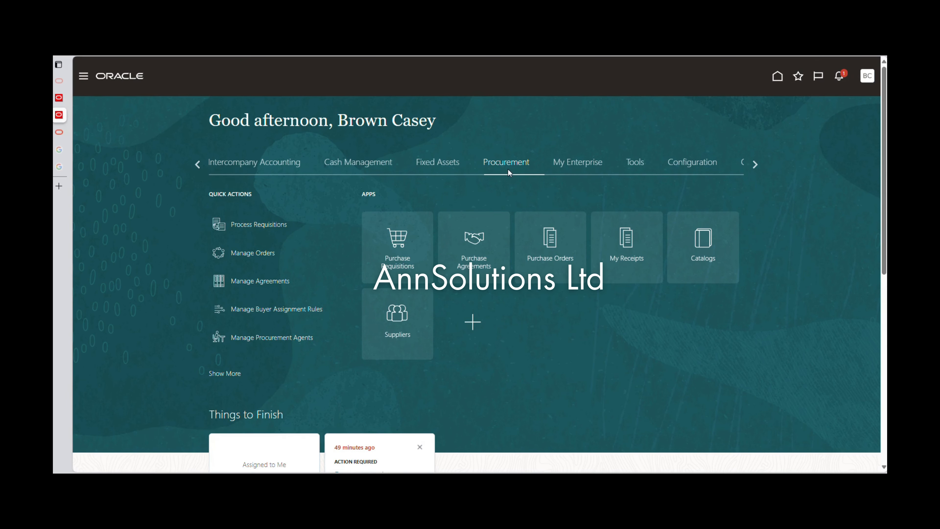
click(398, 315)
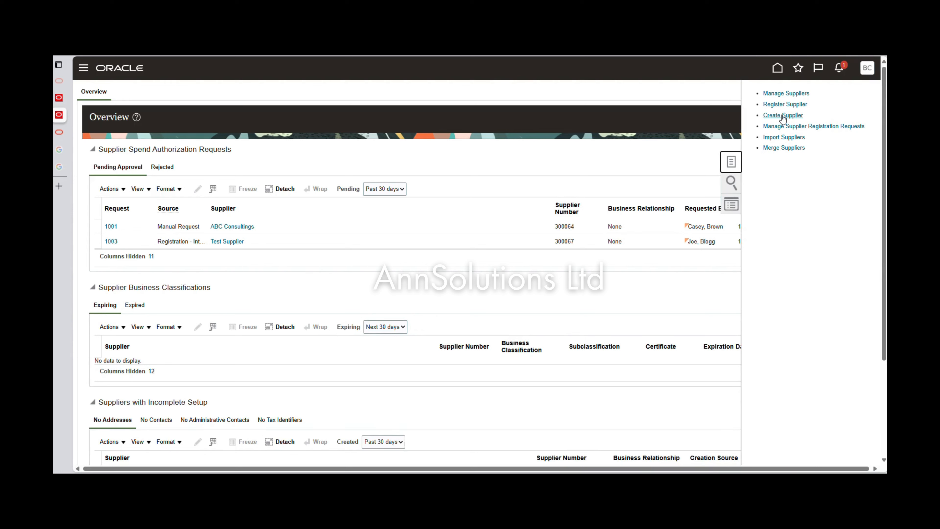
click(785, 104)
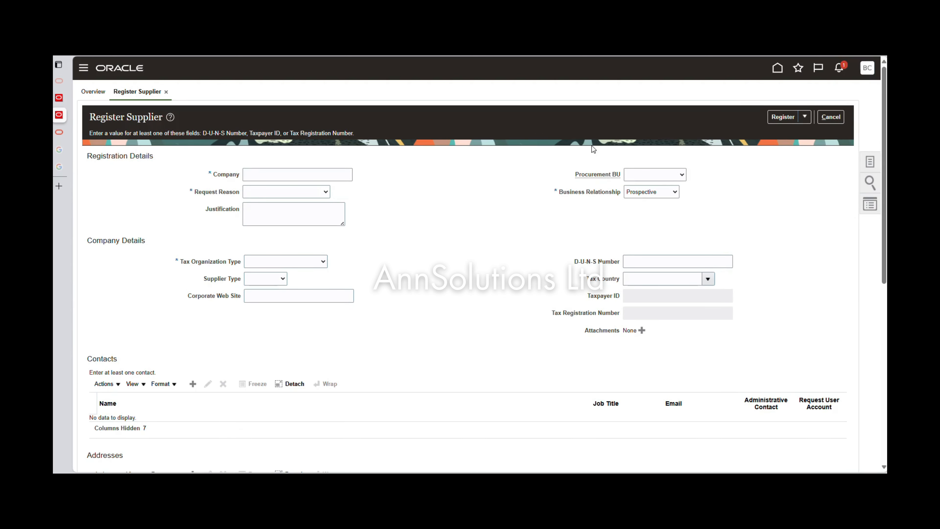
click(658, 193)
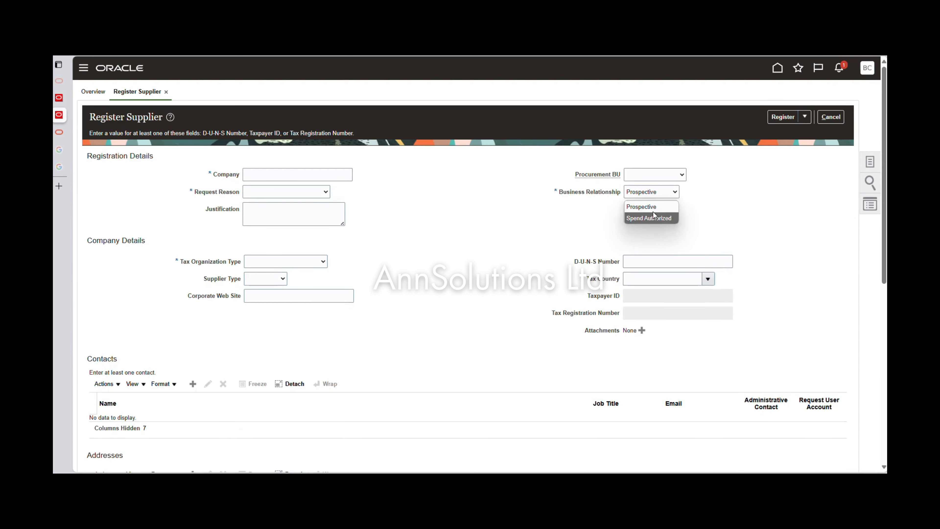
click(650, 191)
click(654, 194)
Enter ABC Construction Co as the company name in the registration details
click(254, 175)
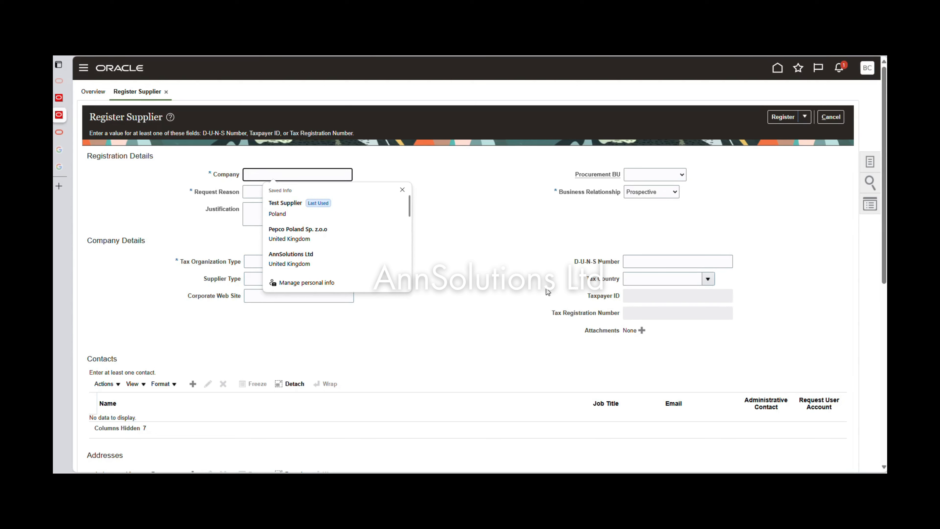
text(BC)
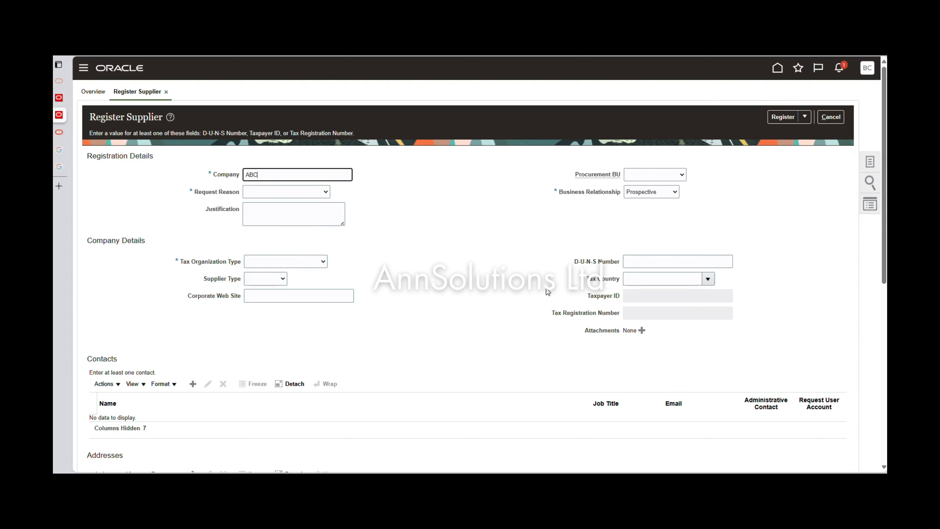
text( Construction Com)
key(Tab)
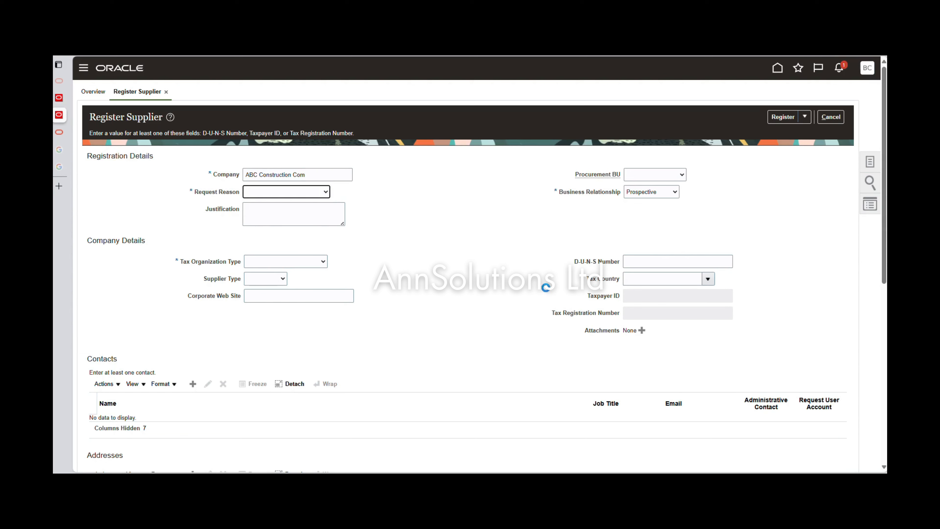
key(shift+Tab)
key(End)
key(BackSpace)
key(Tab)
Set the request reason to New Supply Source and enter "This is demo" as the justification
click(267, 195)
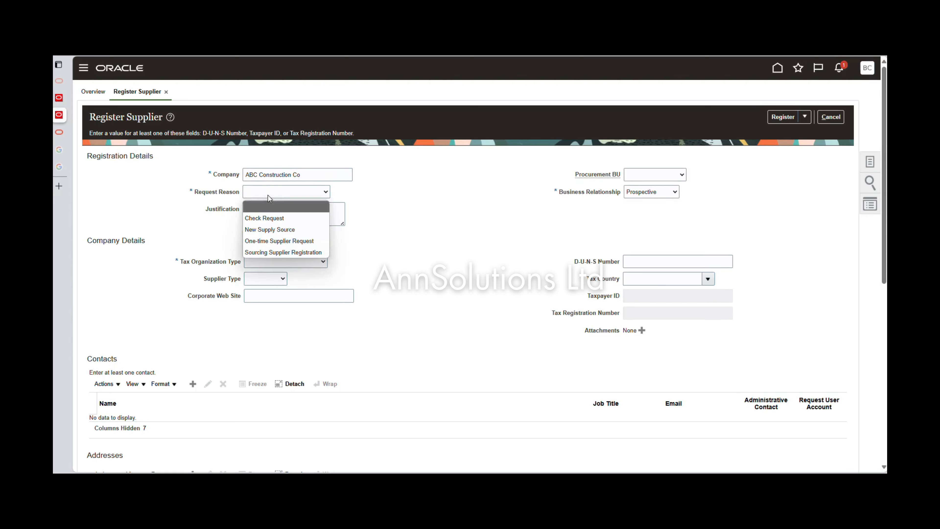
click(285, 229)
click(306, 218)
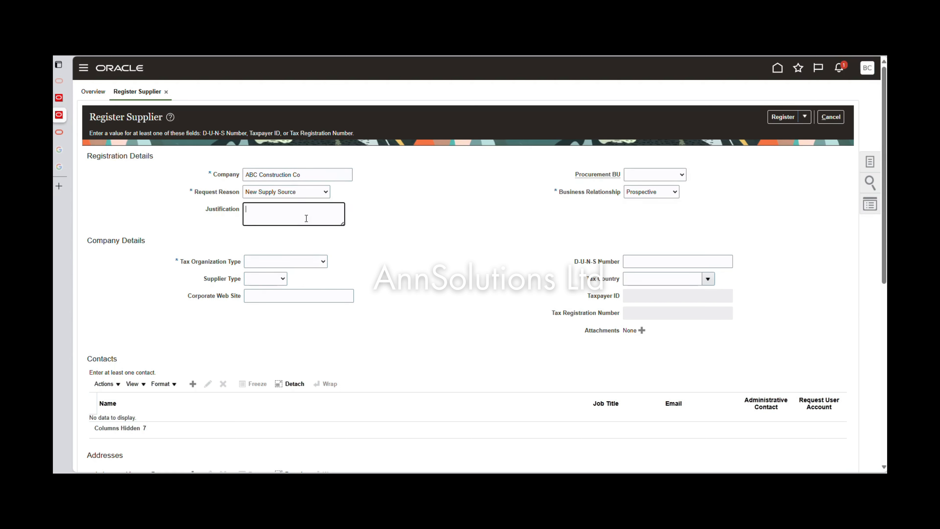
text(This is demo)
Set the procurement BU to PEPCO Poland PLC and the business relationship to Spend Authorized
click(682, 175)
click(649, 200)
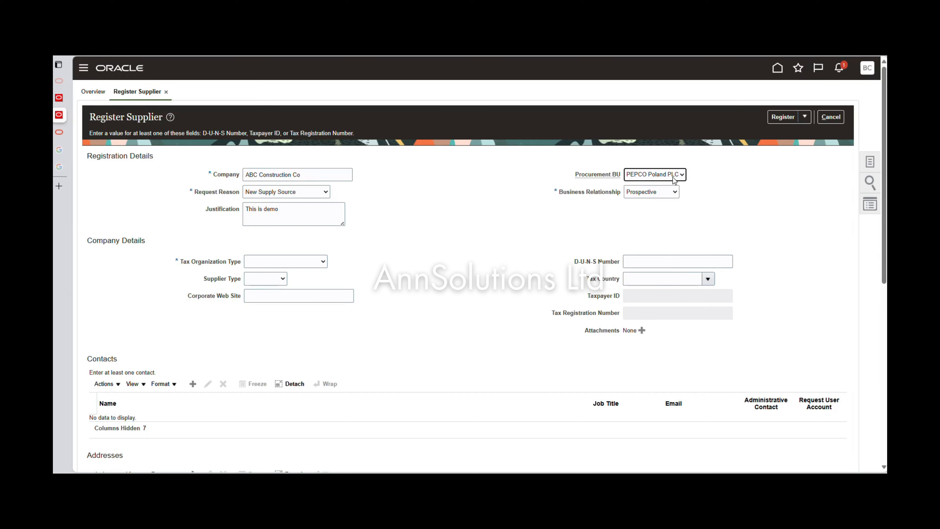
click(649, 200)
click(646, 213)
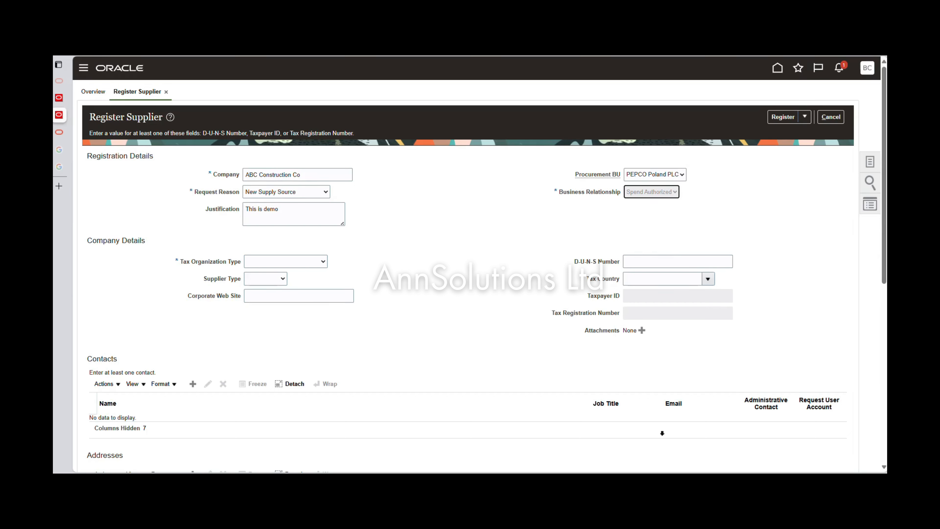
Set the tax organization type to Corporation and the supplier type to Retail
click(270, 262)
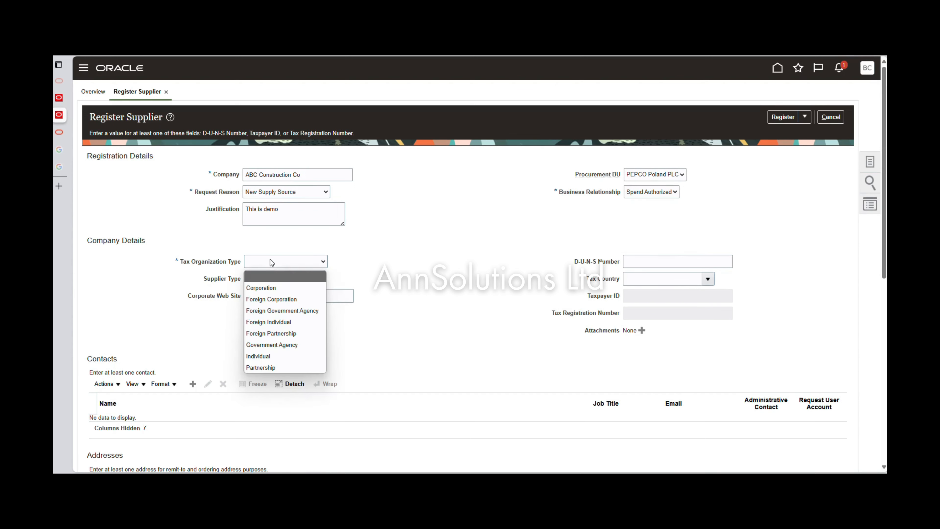
click(287, 298)
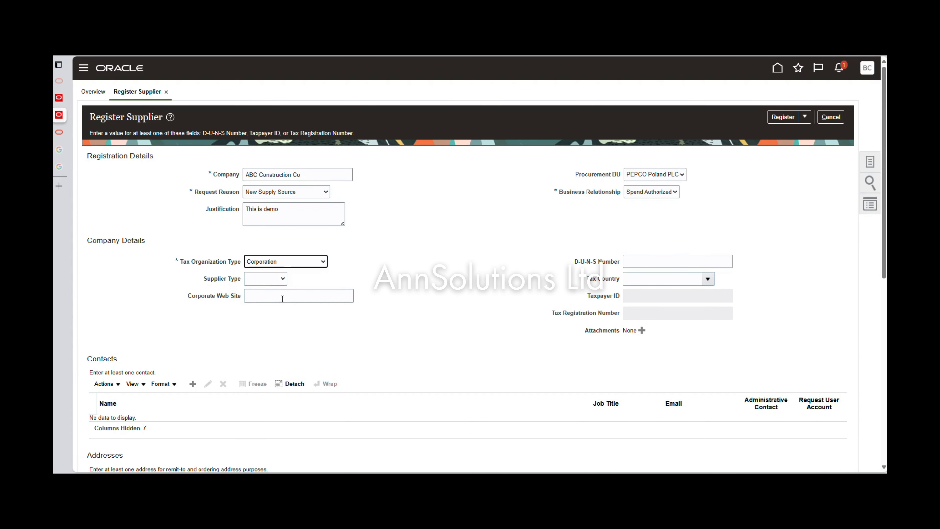
click(270, 281)
click(265, 318)
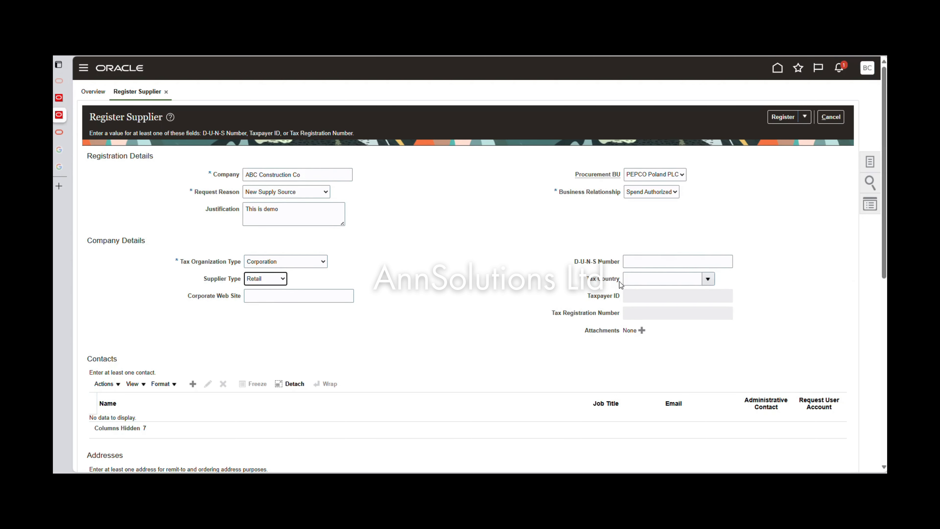
Set the supplier's tax country to Poland in the company details
click(708, 281)
click(636, 277)
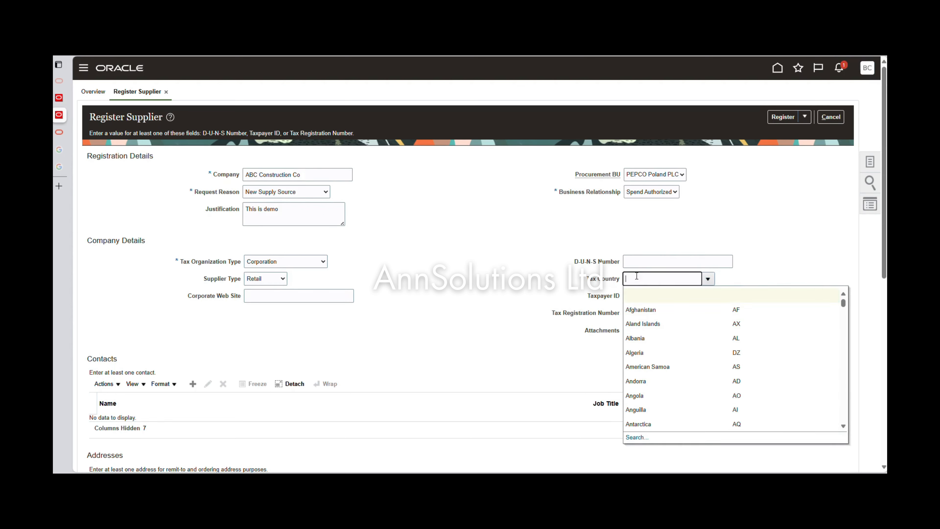
text(Poland)
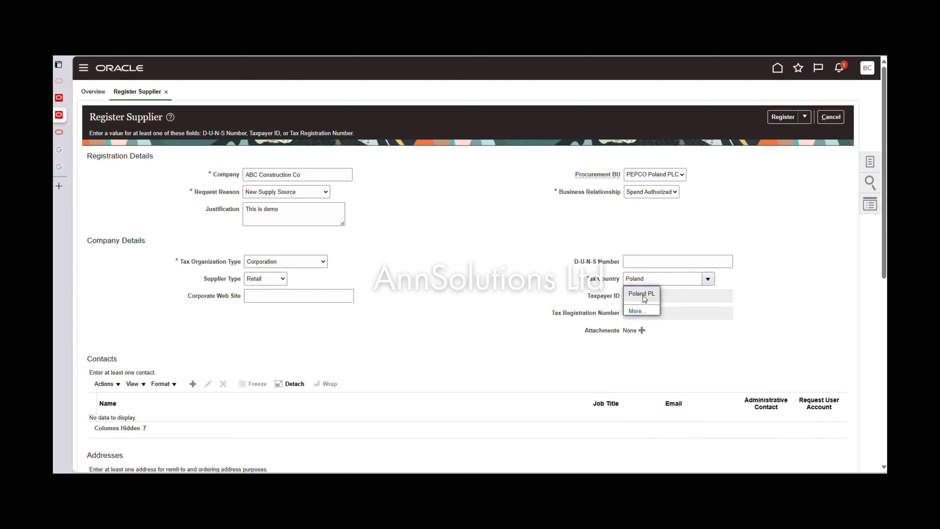
click(649, 297)
Enter the supplier's tax registration number with its PL country prefix
click(648, 312)
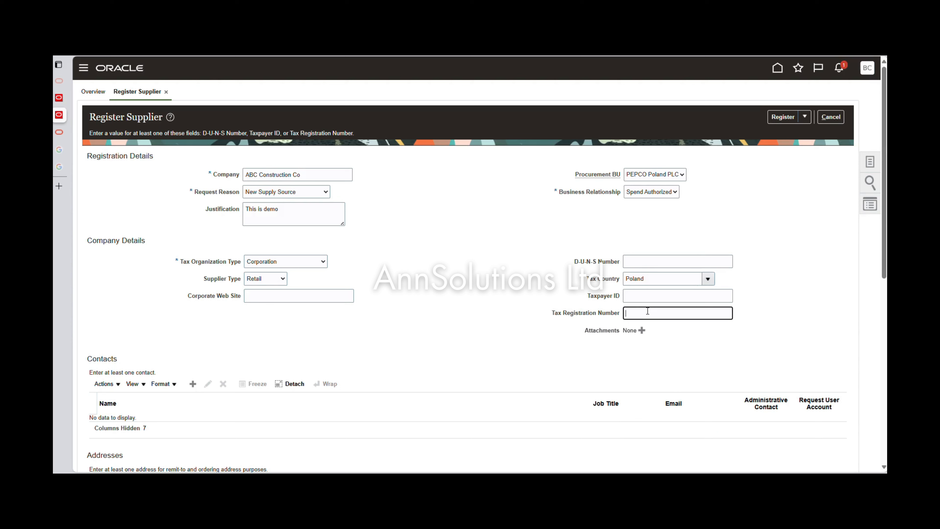
text(PL12345678)
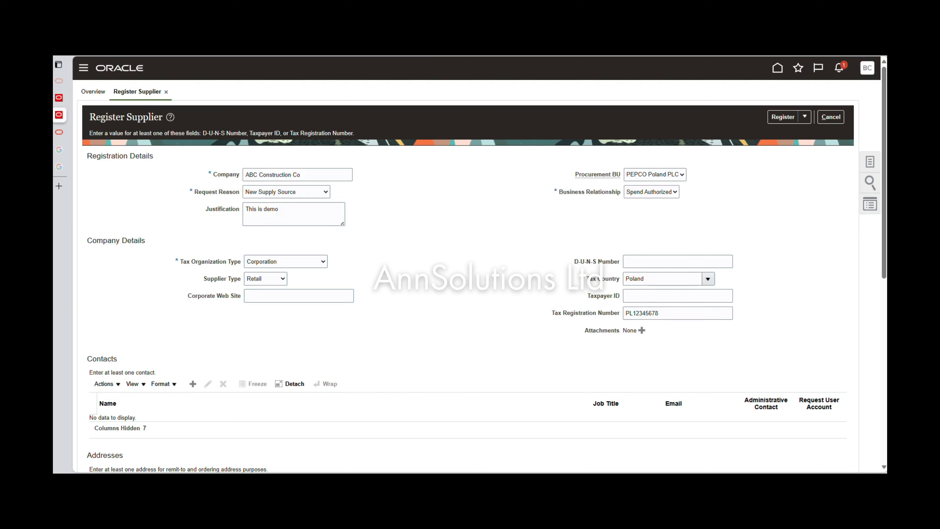
click(669, 313)
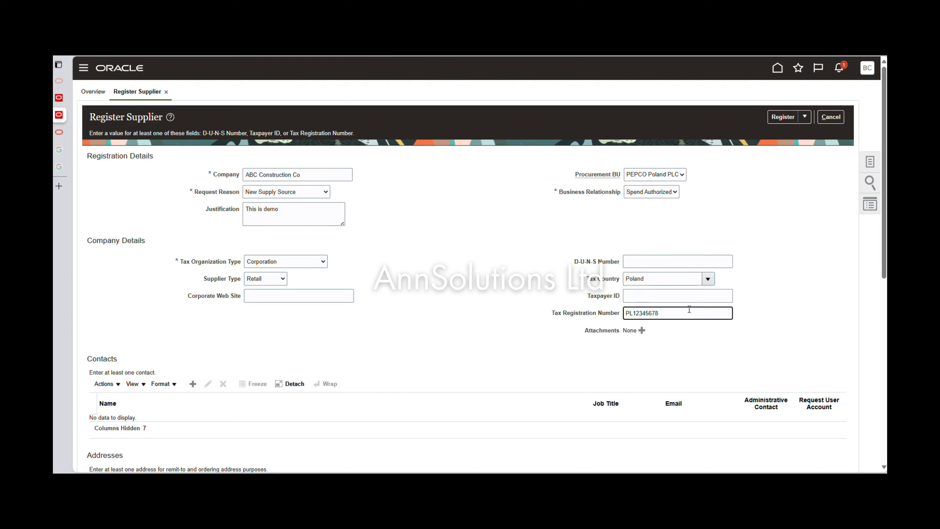
key(BackSpace)
key(BackSpace)
text(3211)
key(BackSpace)
text(0)
Create a supplier contact with the contact's first name, last name and e-mail address
scroll(160, 300, down, 3)
click(193, 289)
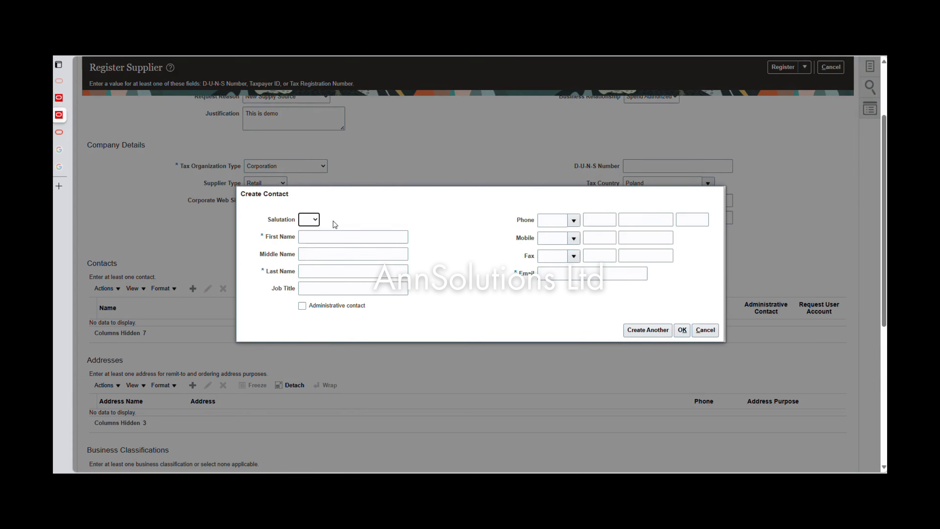
click(311, 238)
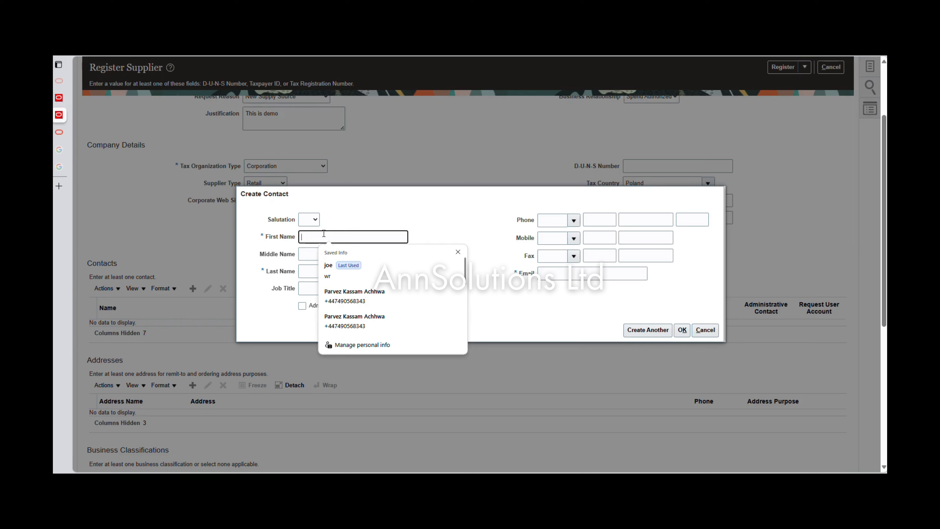
click(337, 274)
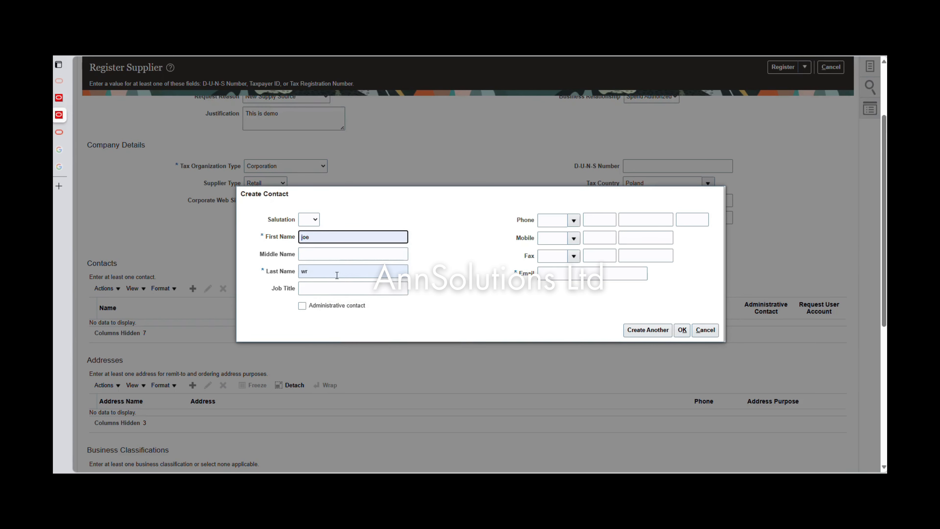
double_click(338, 274)
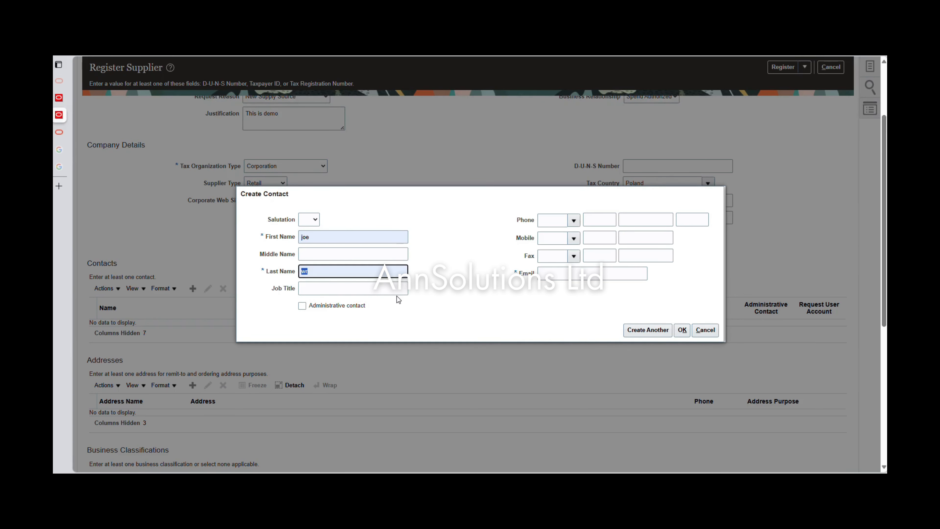
text(Blog11)
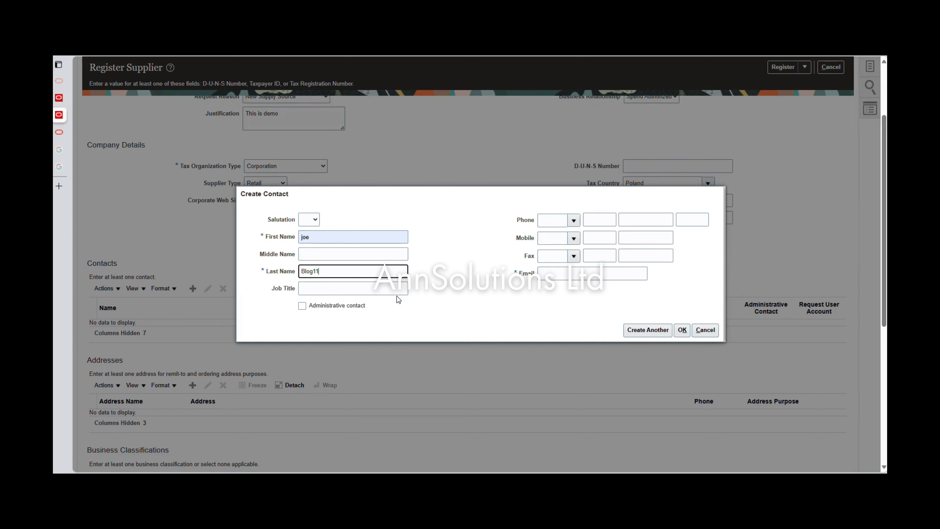
click(682, 330)
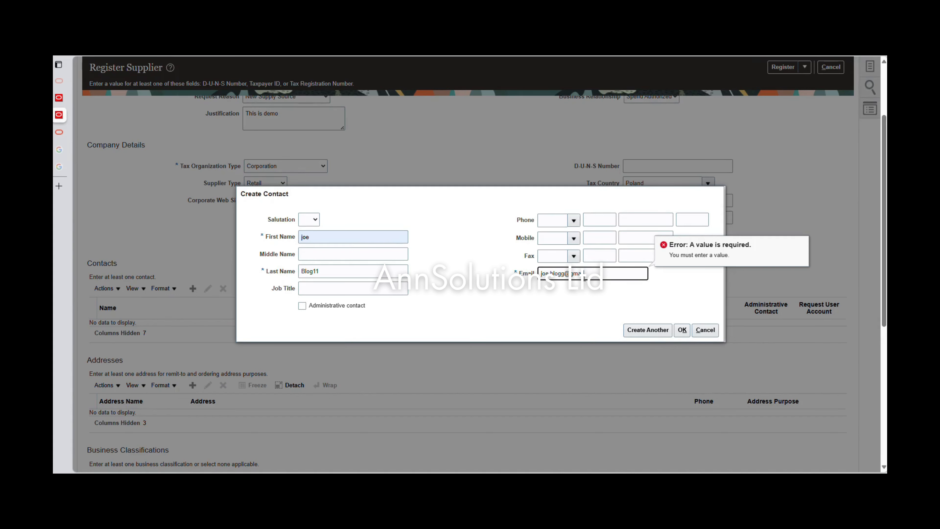
text(m)
key(Tab)
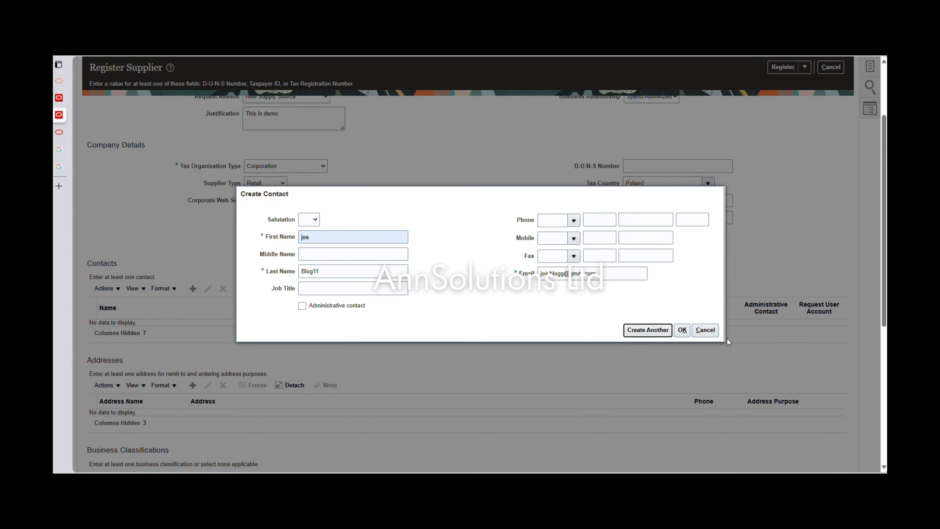
click(682, 329)
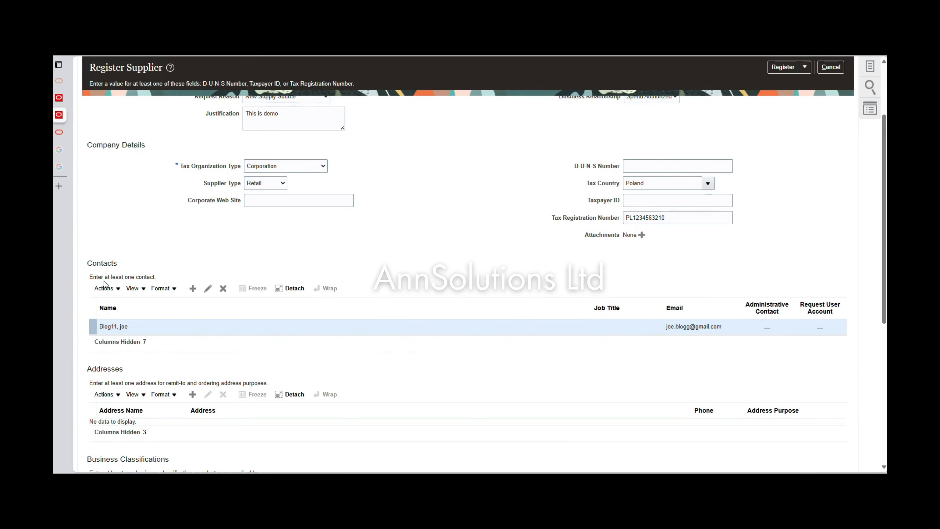
Start a new supplier address named Head Off, and fill in its first address line and city
scroll(158, 374, down, 3)
click(192, 299)
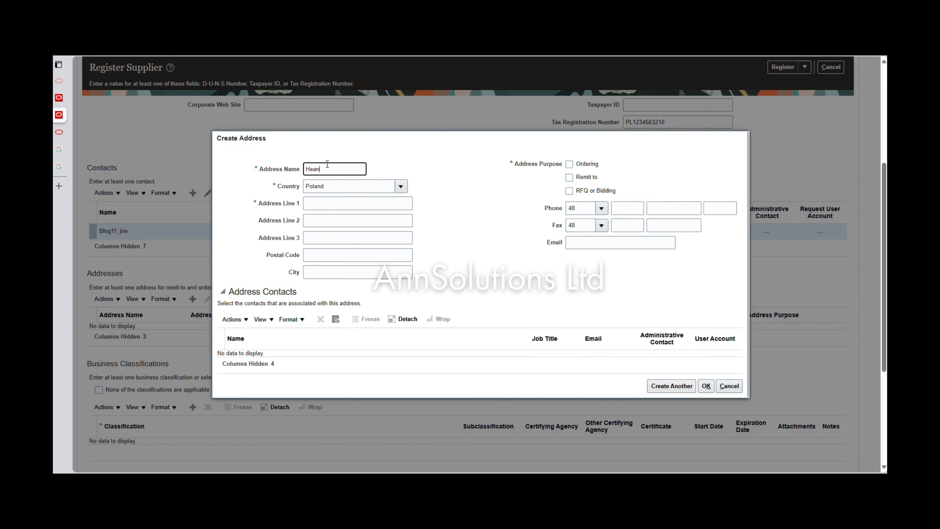
text(Head Off)
key(Tab)
key(Tab)
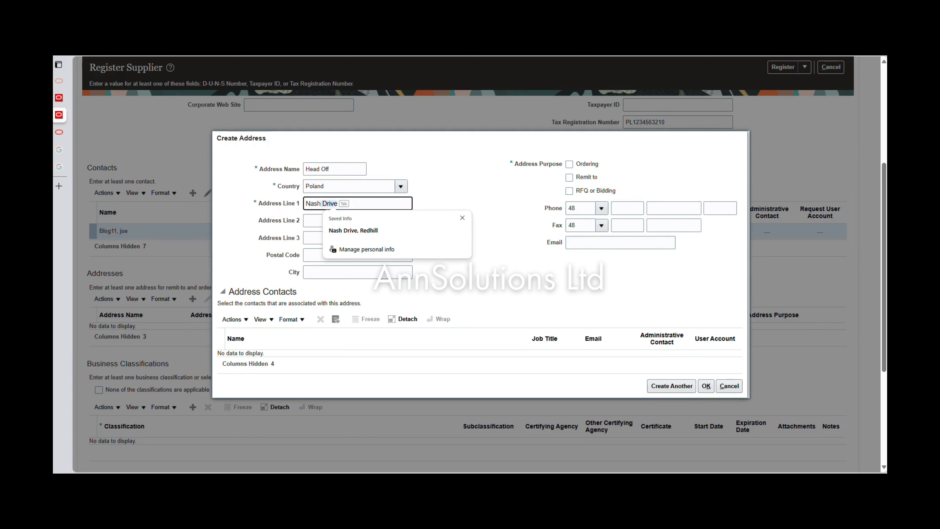
key(Tab)
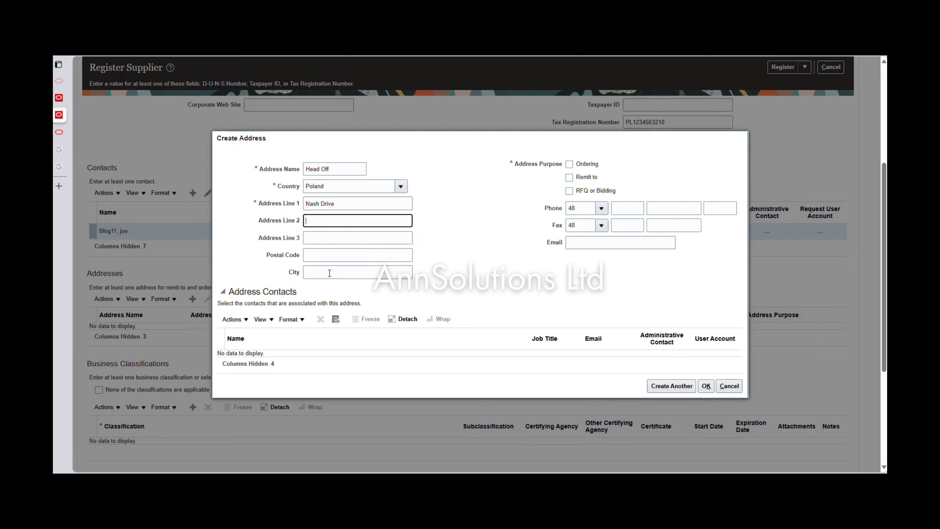
click(329, 272)
text(Pozna)
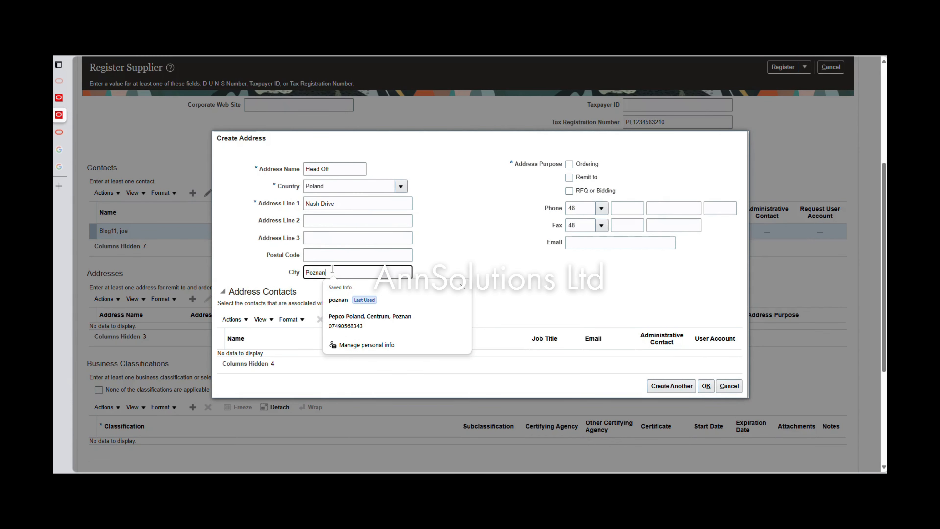
text(n)
Assign the Remit to and Ordering purposes to the Head Off address and save it
click(569, 177)
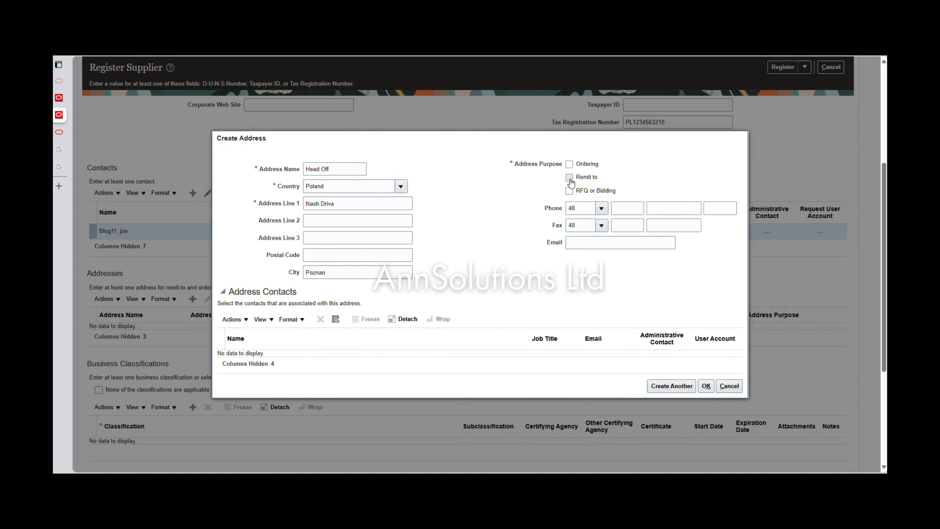
click(569, 165)
click(706, 385)
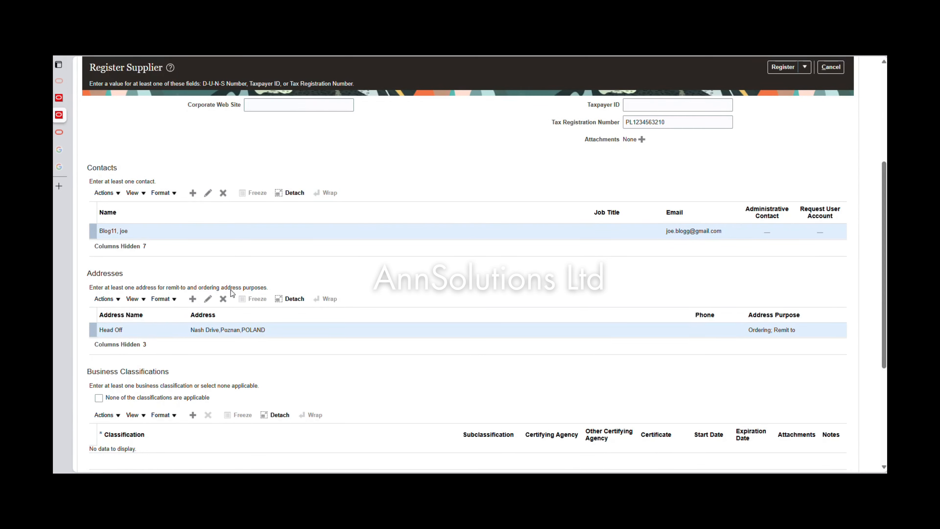
Try to register the supplier without a business classification or bank account, and dismiss the resulting dialog
scroll(191, 359, down, 5)
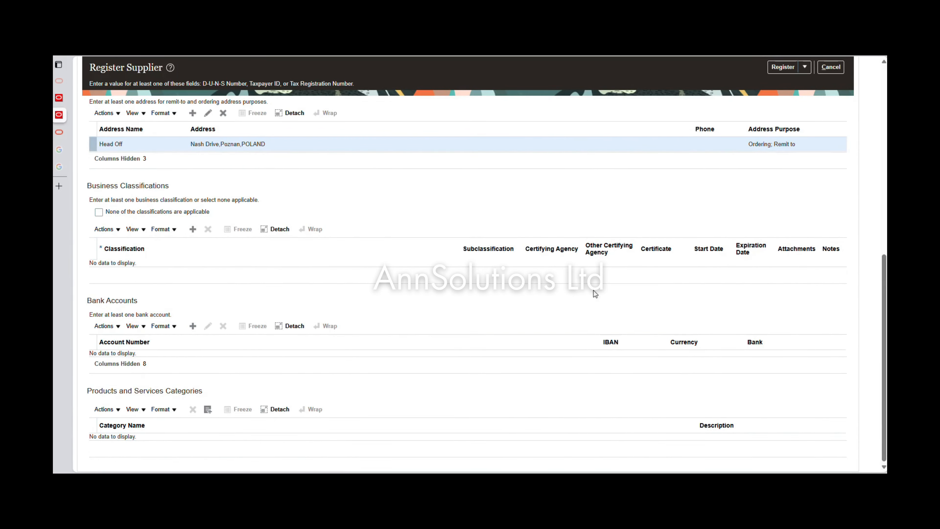
scroll(592, 248, up, 10)
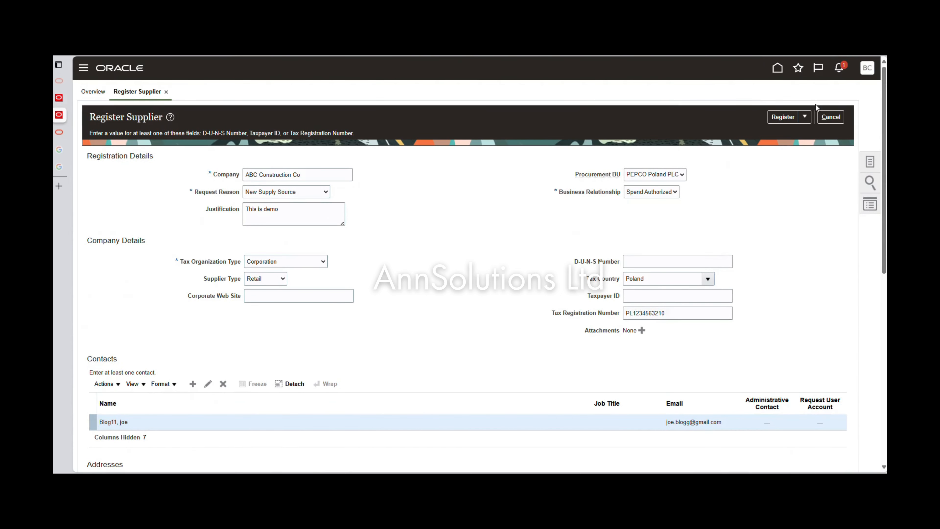
click(781, 117)
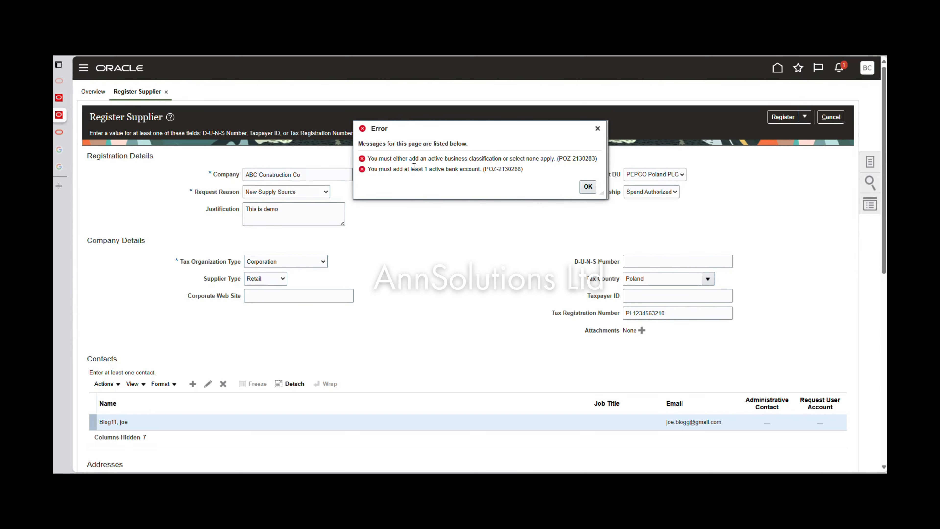
click(586, 186)
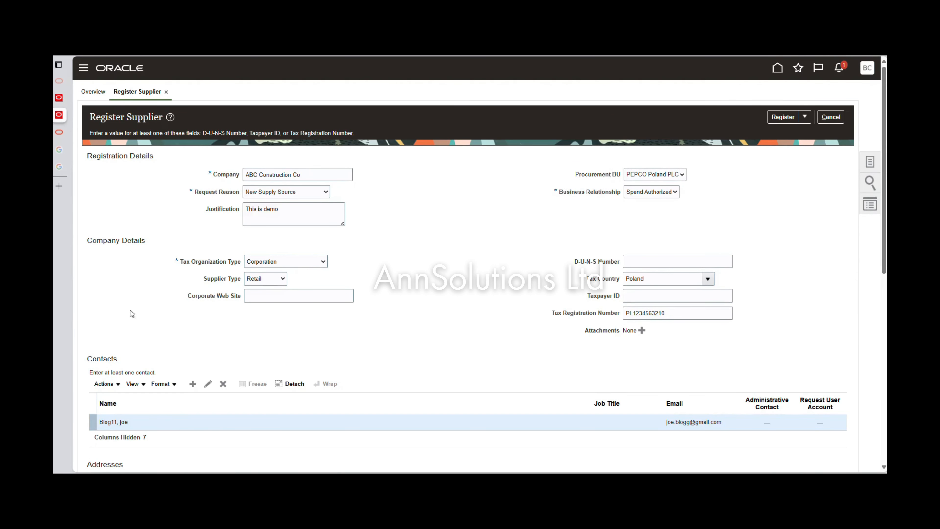
Add a Minority Owned business classification with the Asian subclassification to the supplier registration
scroll(131, 313, down, 9)
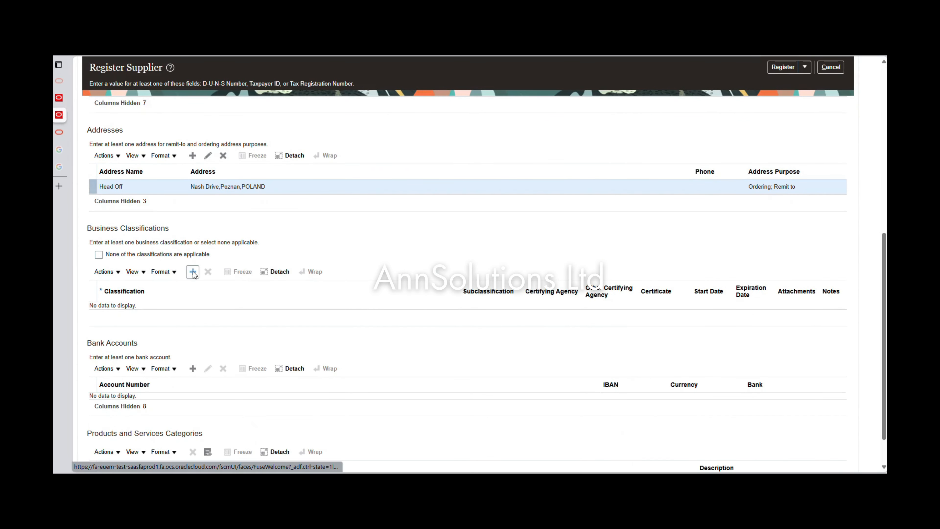
click(193, 272)
click(124, 313)
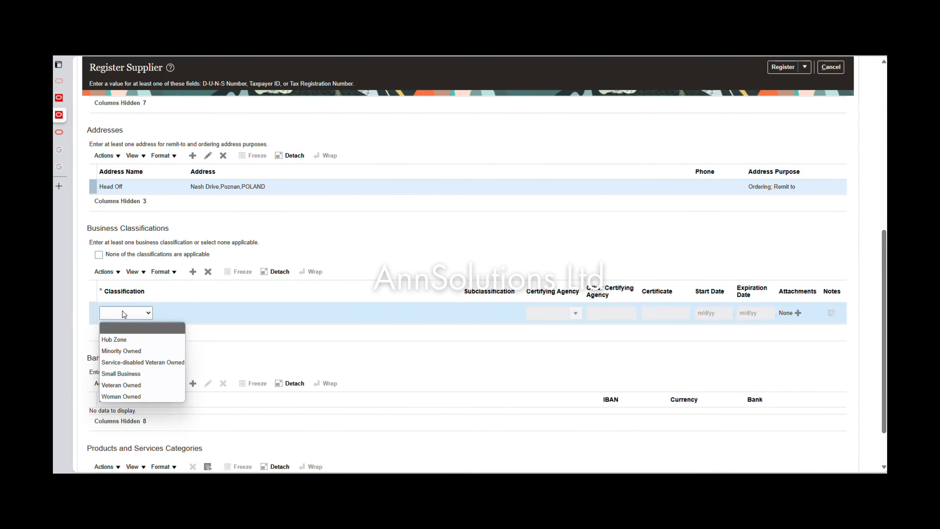
click(172, 350)
click(568, 312)
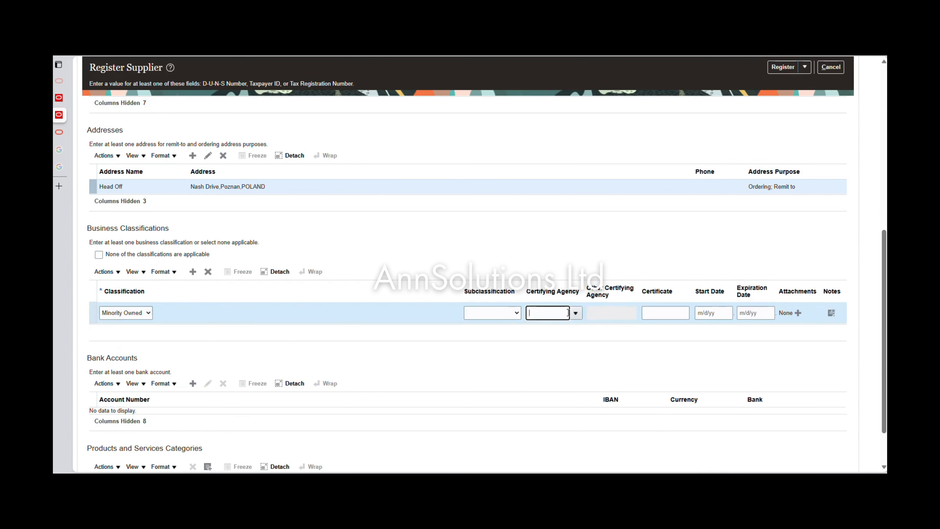
click(504, 314)
click(485, 361)
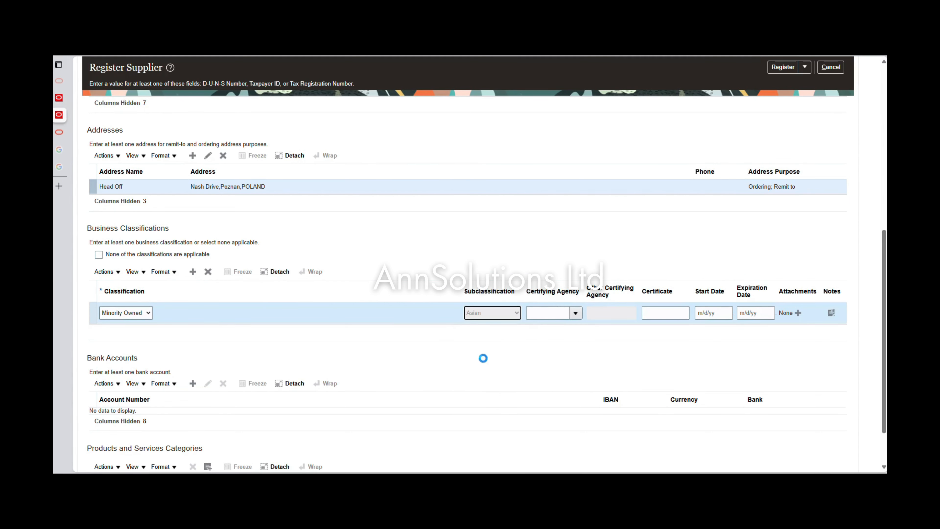
Start a supplier bank account for Poland with bank ING Poland and branch ING Bank Slaski S.A
scroll(238, 349, down, 1)
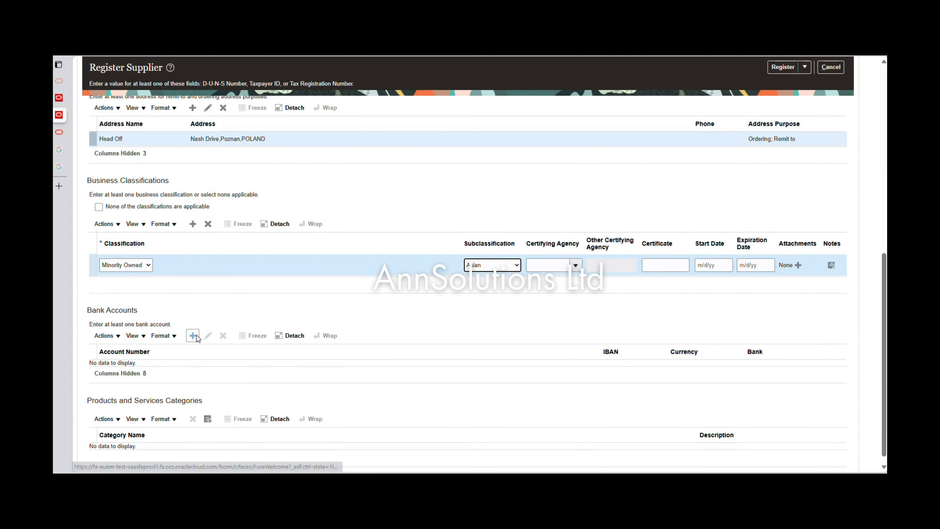
click(193, 336)
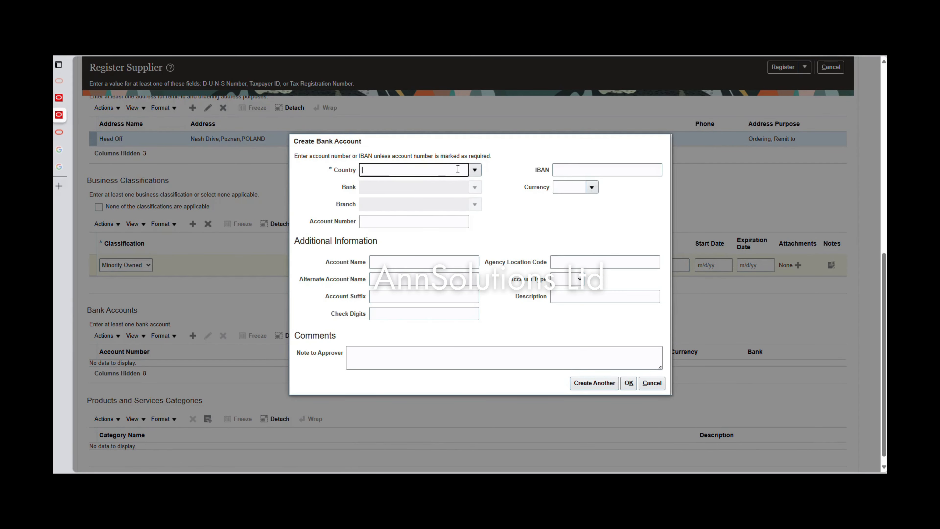
text(Poland)
key(Tab)
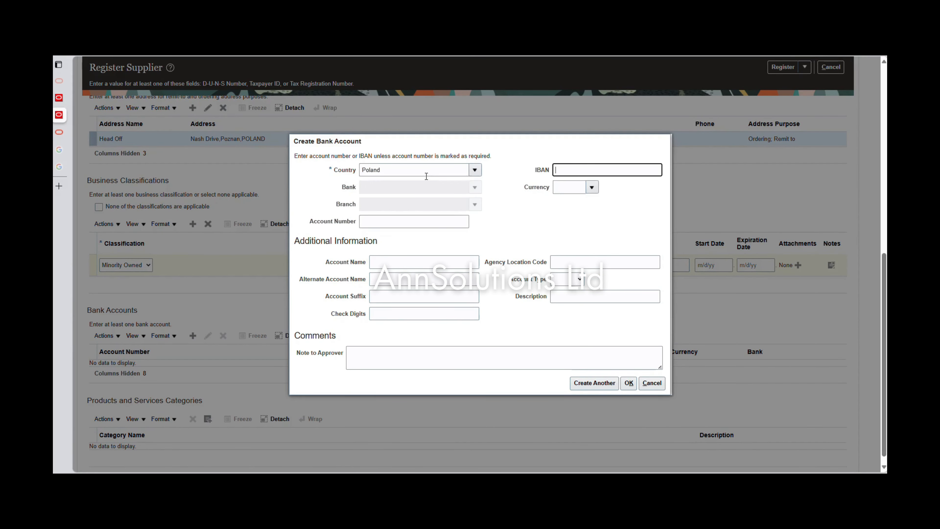
click(475, 187)
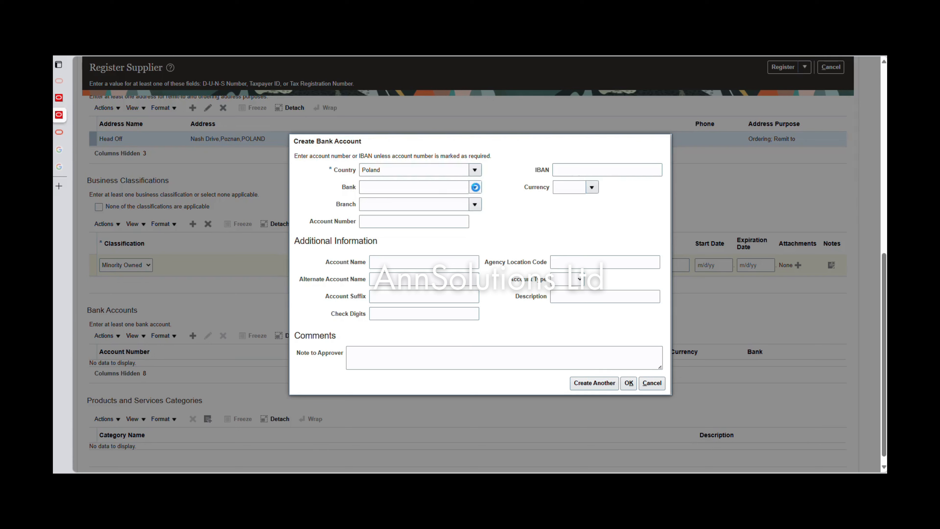
click(385, 218)
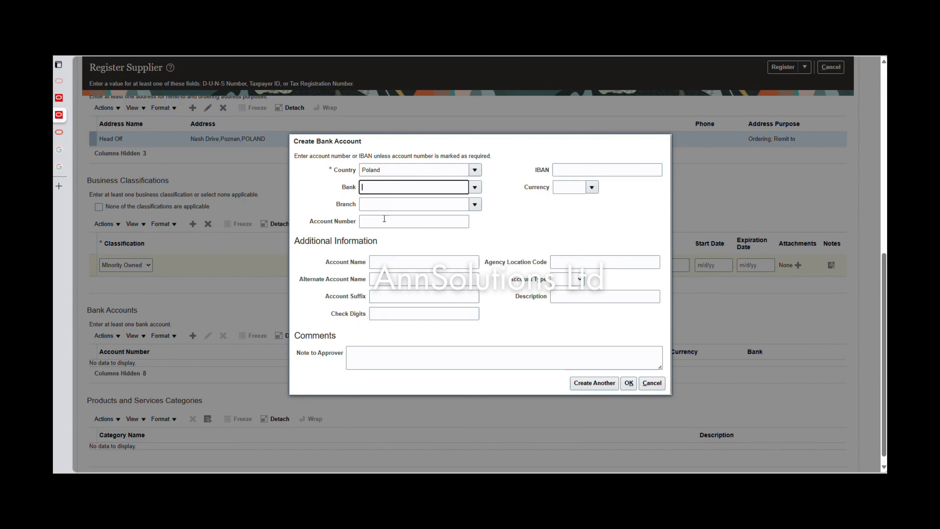
click(475, 187)
click(392, 260)
click(462, 206)
click(420, 217)
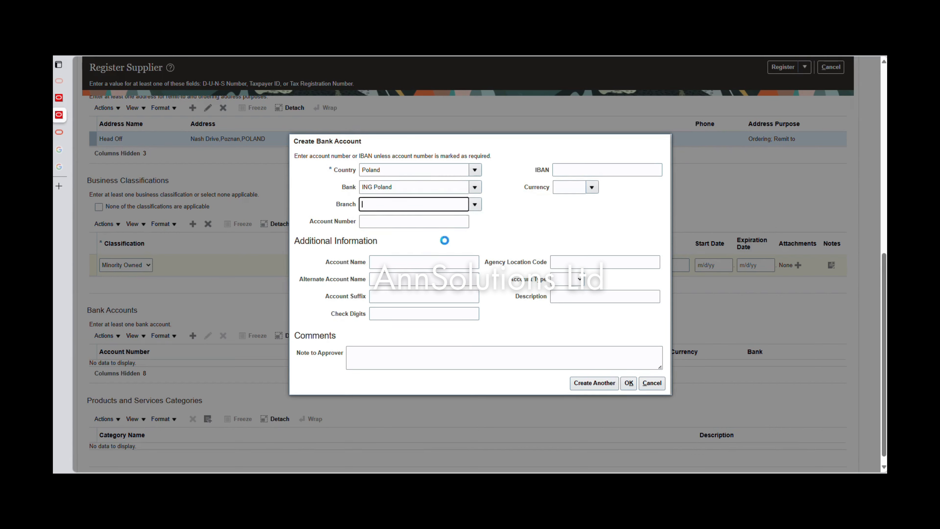
Enter the bank account number and save the new supplier bank account
click(386, 225)
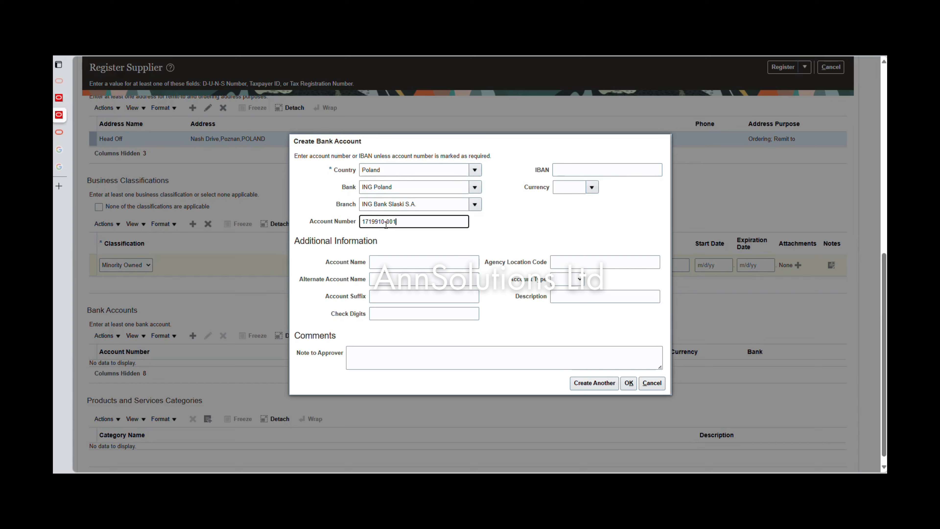
text(111)
key(Tab)
click(628, 382)
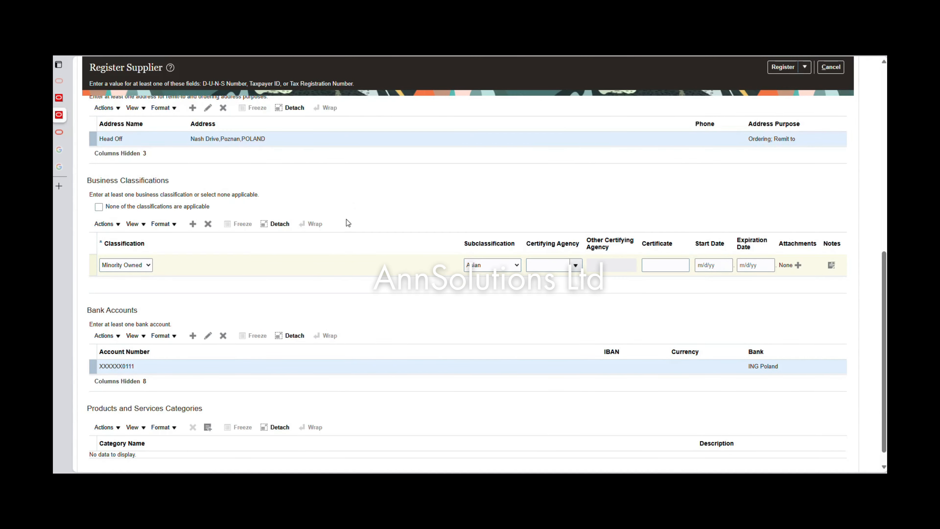
Submit the ABC Construction Co registration request and acknowledge the resulting dialog
scroll(688, 148, up, 5)
click(778, 70)
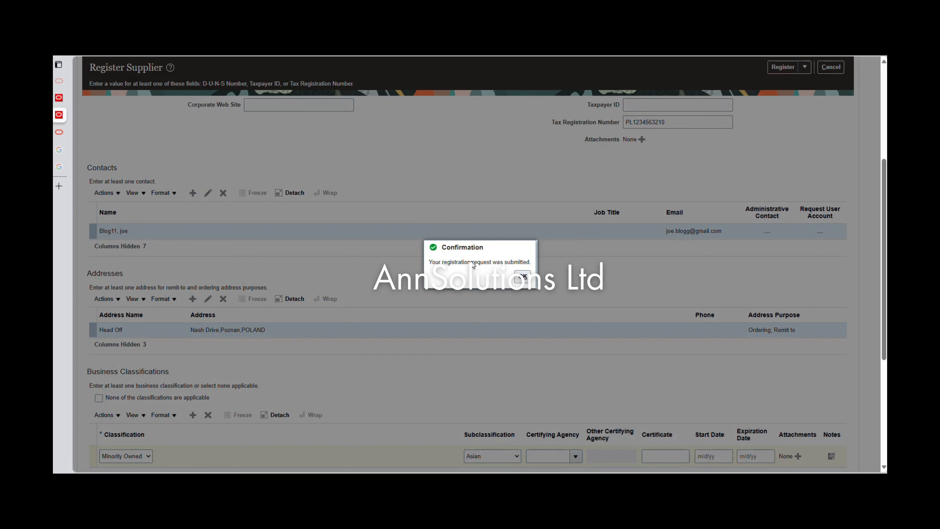
click(522, 276)
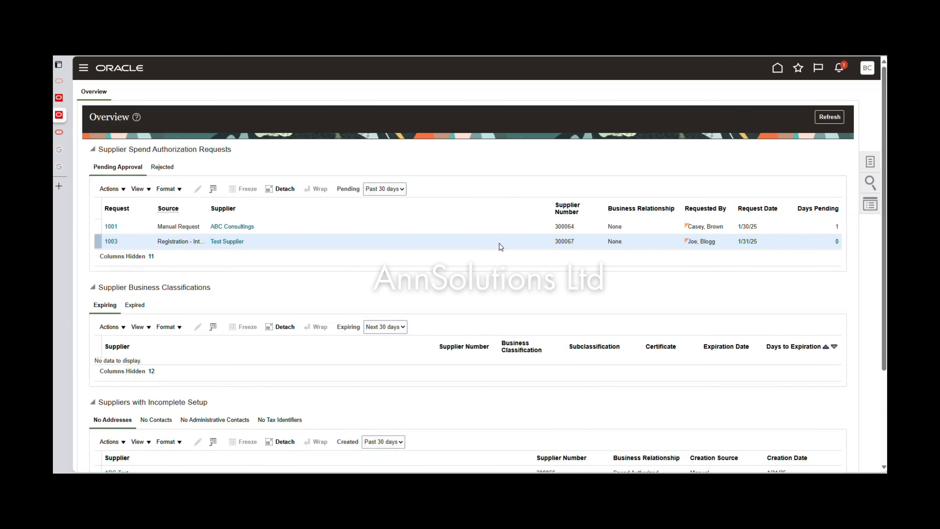
Refresh the supplier overview and check its spend authorization, incomplete setup and profile change sections for the new request
mouse_move(59, 222)
scroll(567, 272, down, 1)
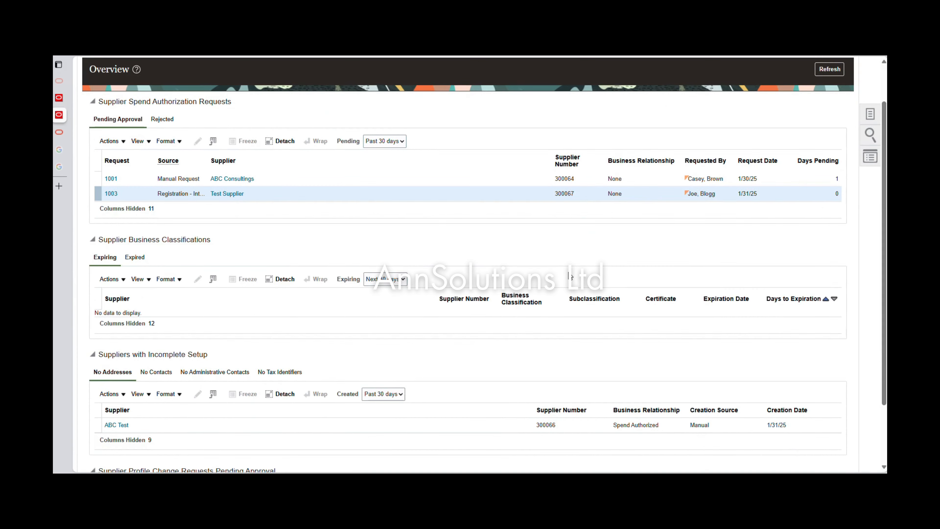
scroll(570, 276, down, 2)
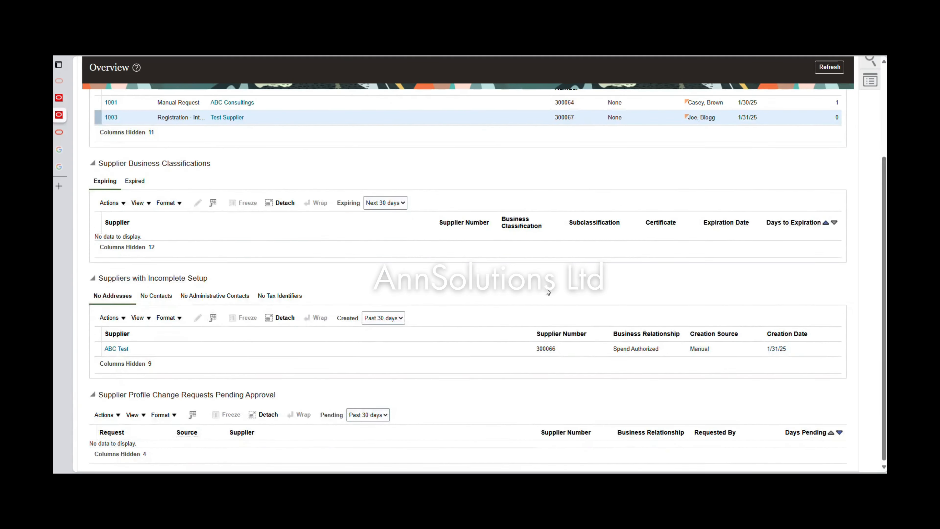
scroll(629, 257, up, 3)
click(870, 162)
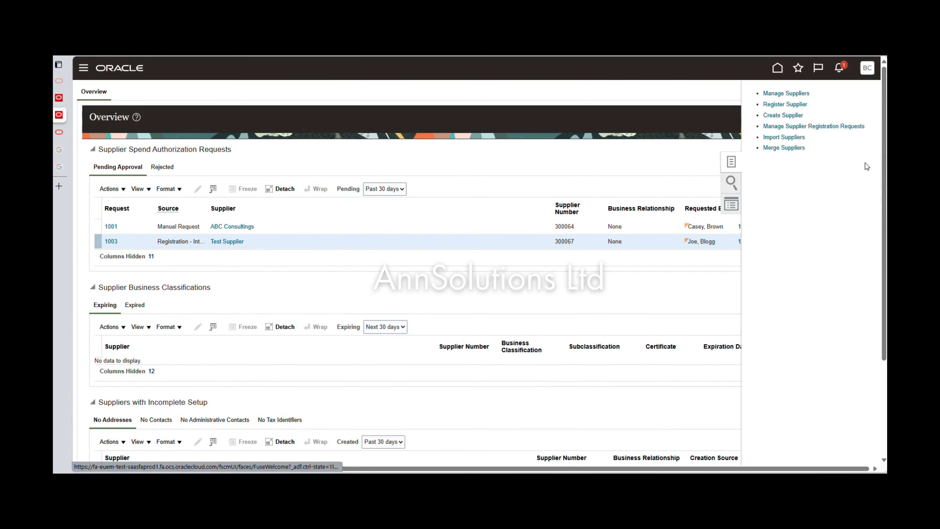
click(682, 136)
click(834, 119)
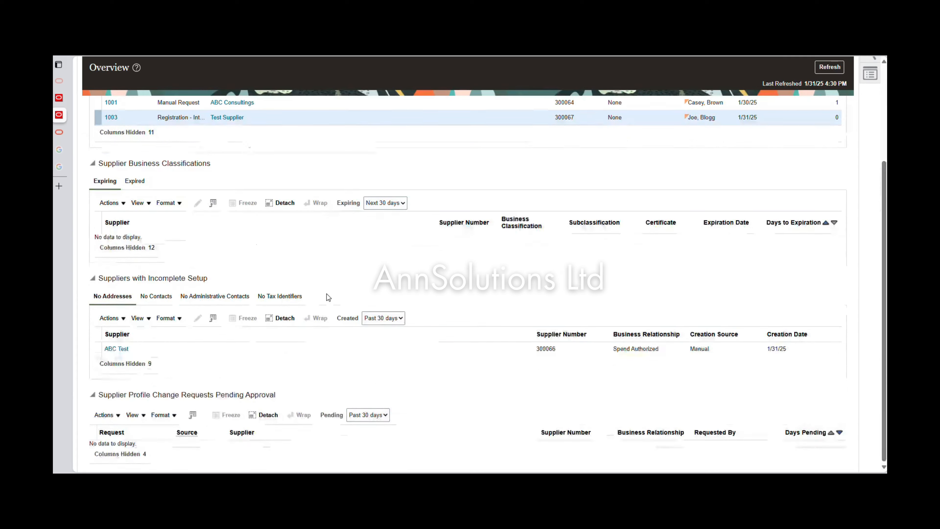
scroll(326, 289, down, 3)
scroll(327, 297, up, 3)
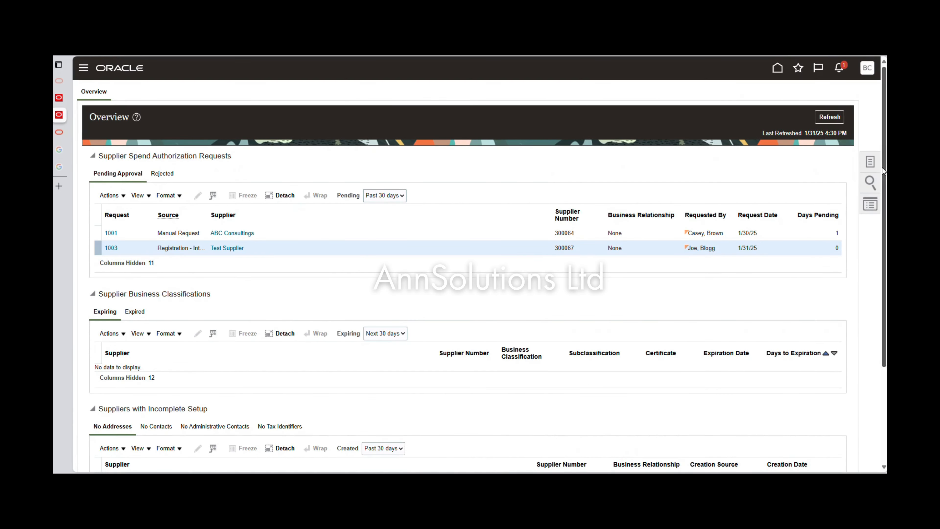
Open the supplier registration requests list and examine the pending ABC Construction Co request
click(870, 163)
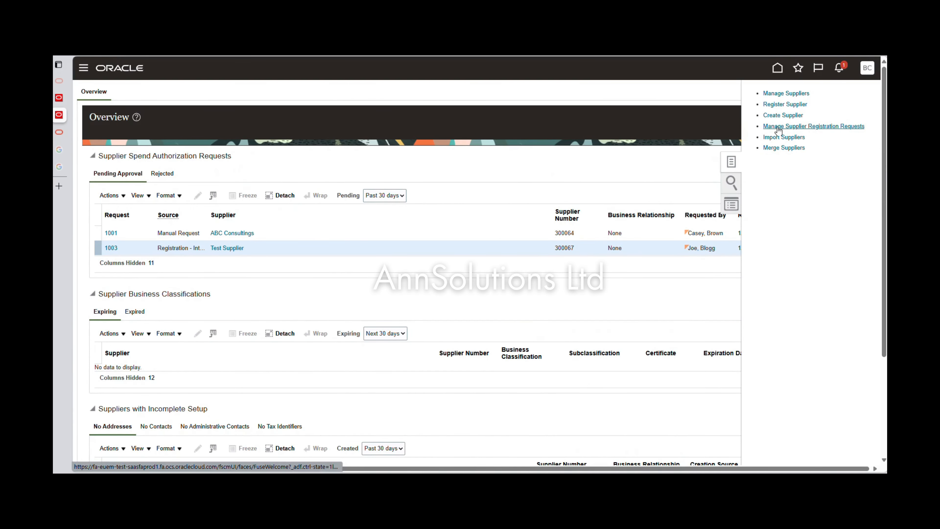
click(769, 126)
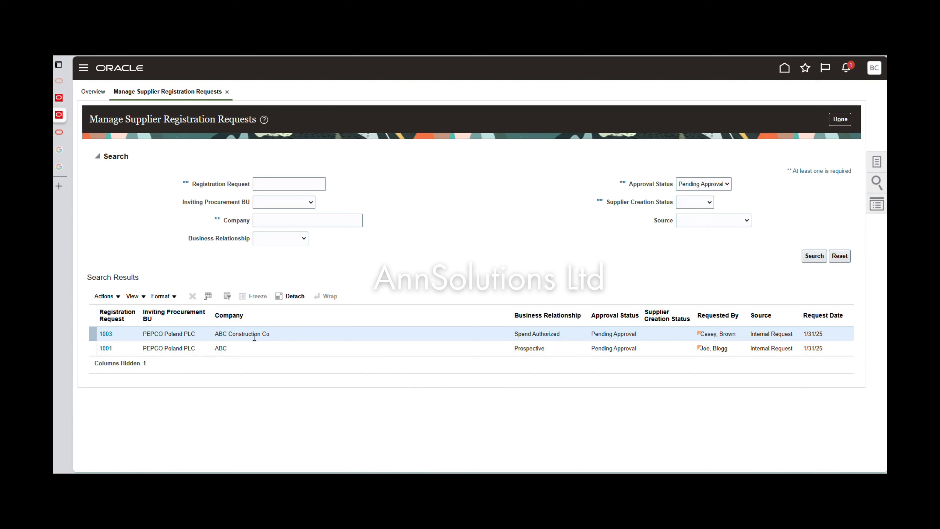
drag(214, 334, 290, 338)
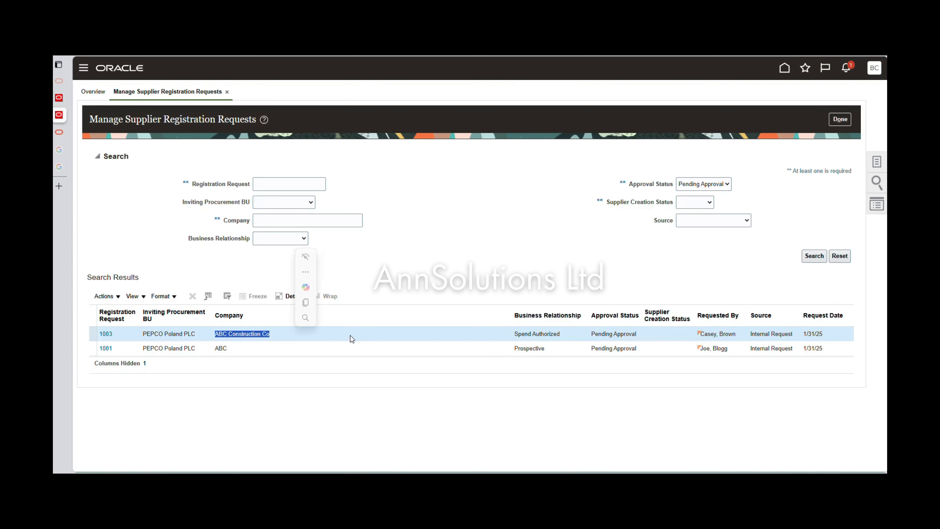
drag(835, 335, 506, 326)
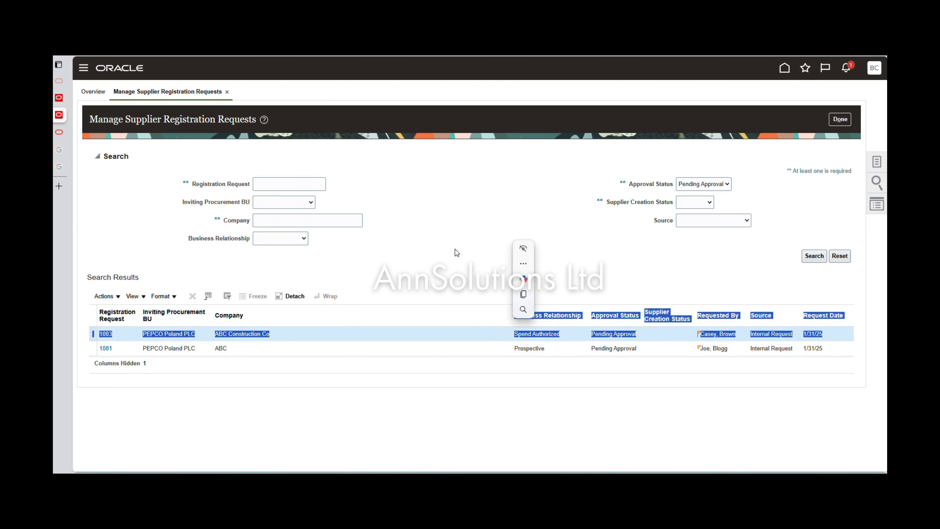
click(444, 249)
Close the extra browser page showing the Oracle Fusion Cloud Applications home page
click(59, 98)
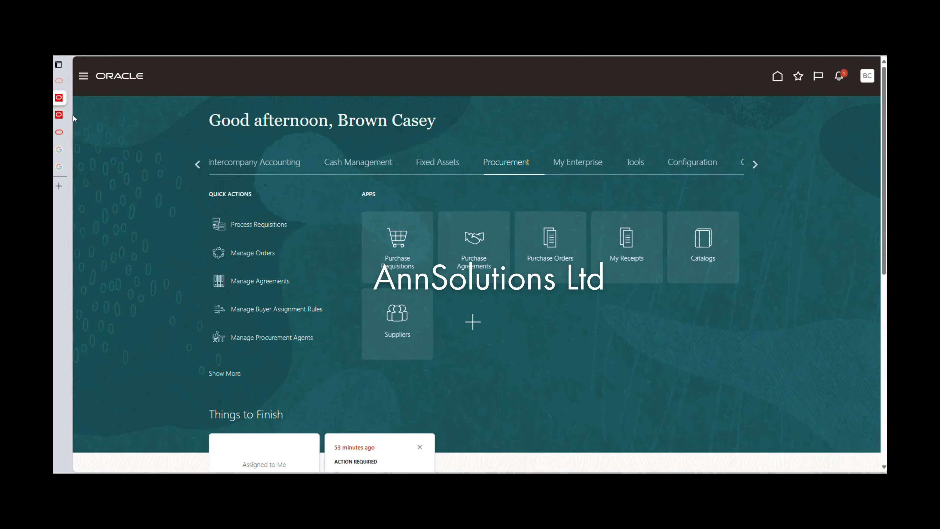
mouse_move(67, 104)
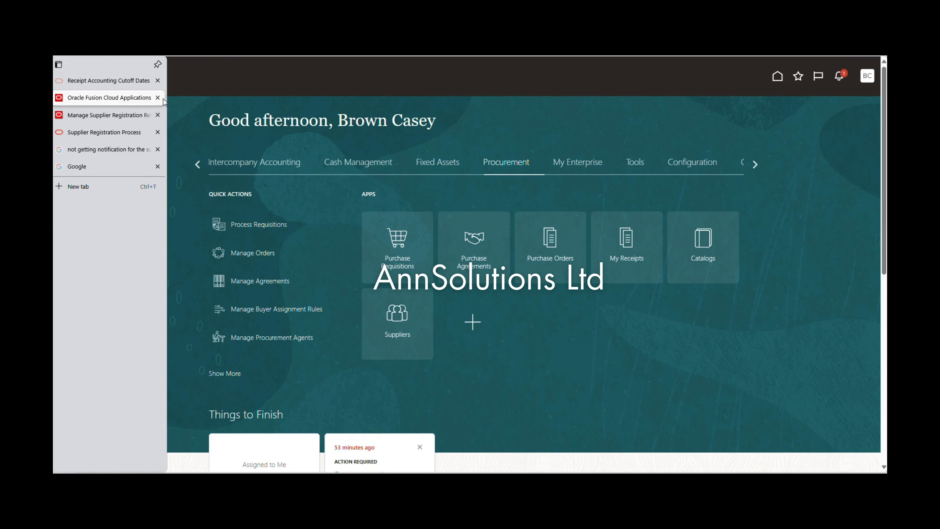
click(157, 98)
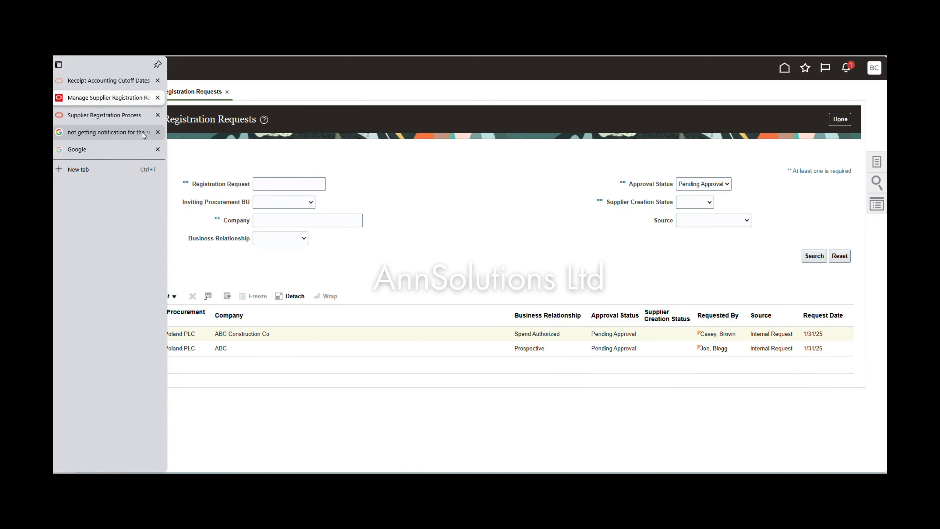
Sign out of Oracle Applications Cloud, confirm the logout, and sign back in with the saved credentials
click(875, 71)
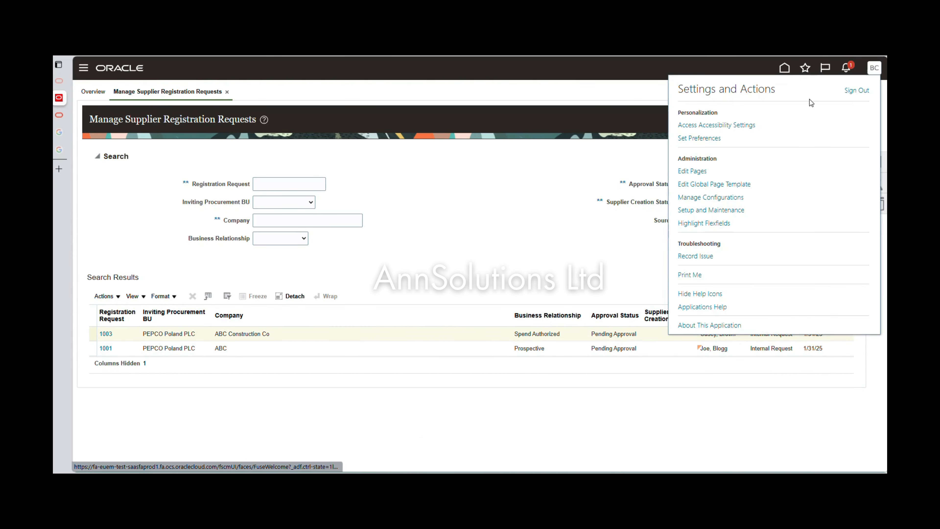
click(856, 91)
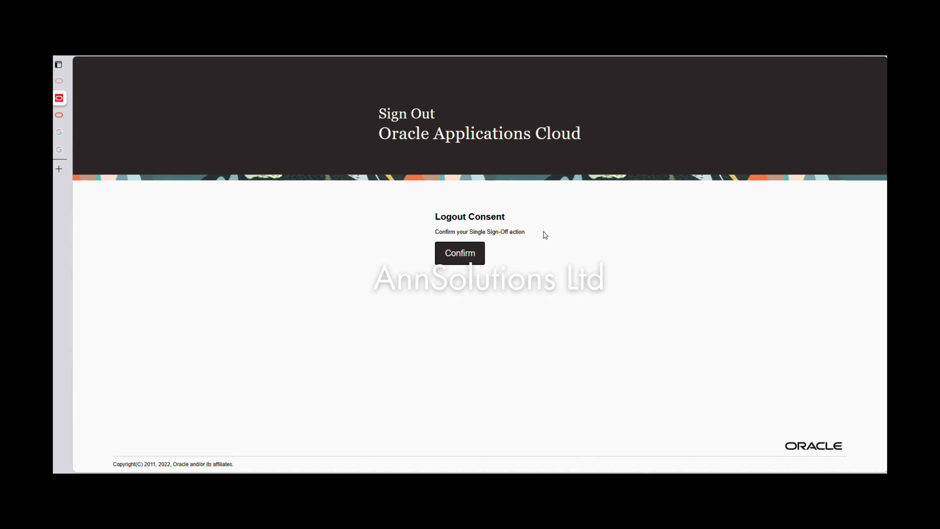
click(452, 256)
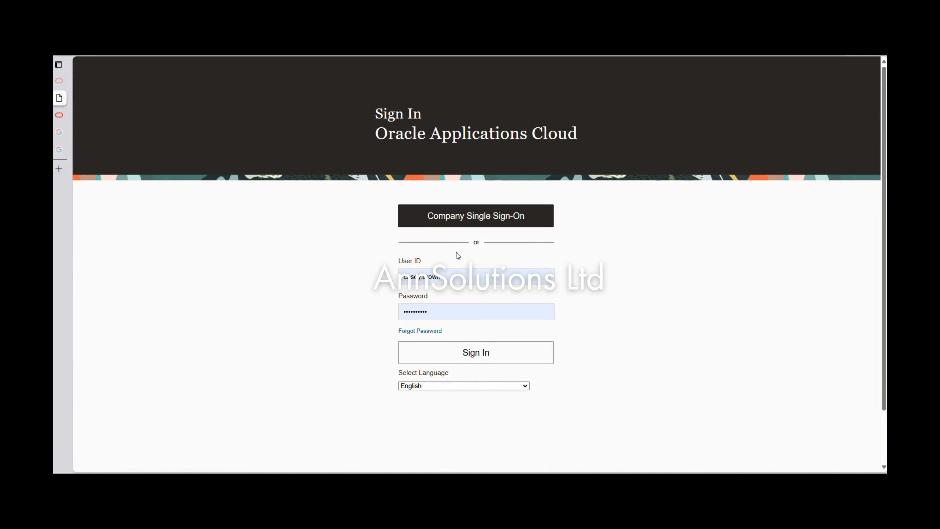
click(482, 353)
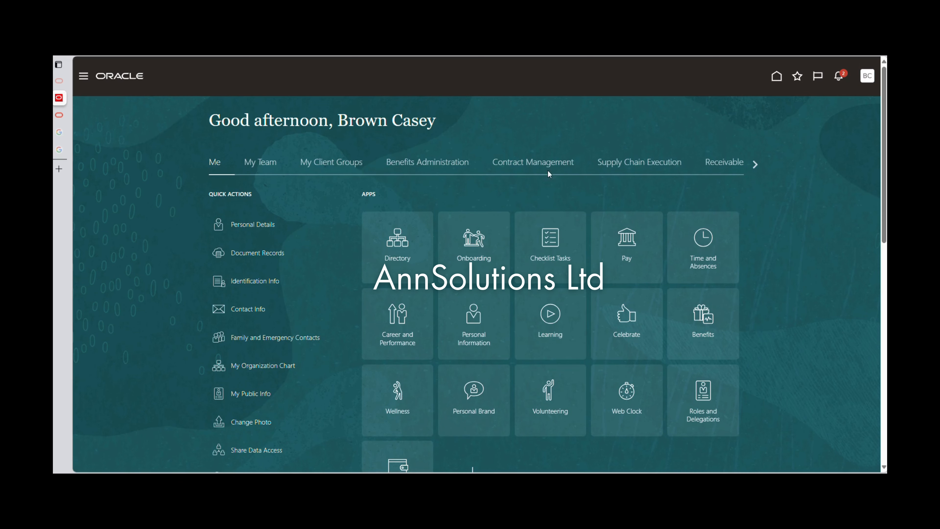
Open the Suppliers work area under Procurement and review its overview for pending requests
click(755, 164)
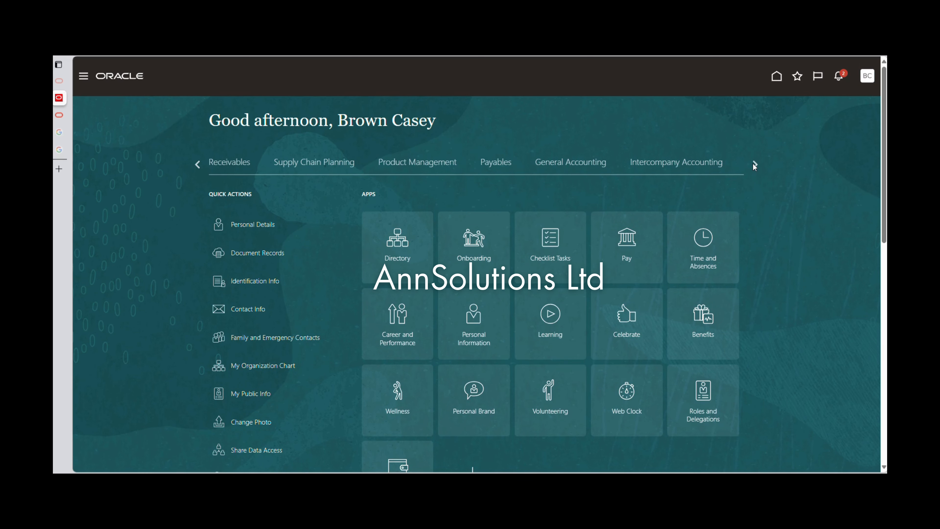
click(754, 164)
click(503, 163)
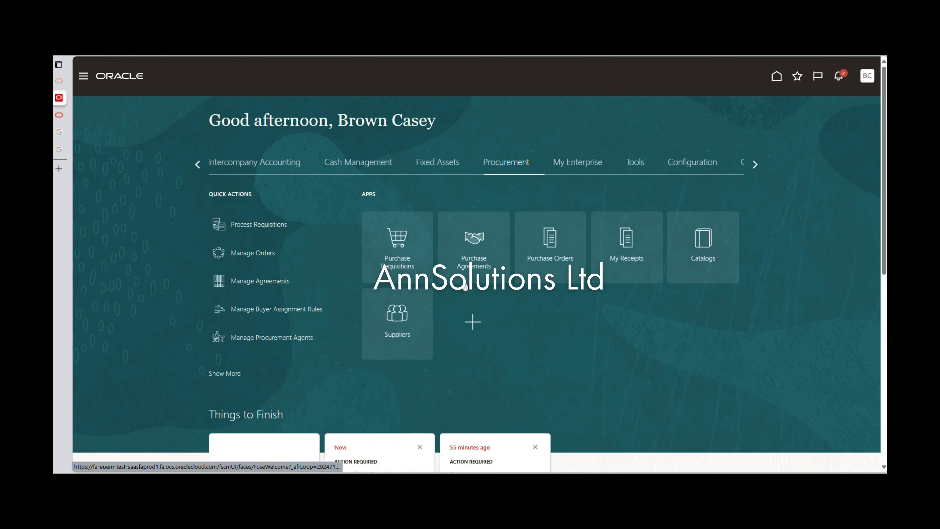
click(396, 319)
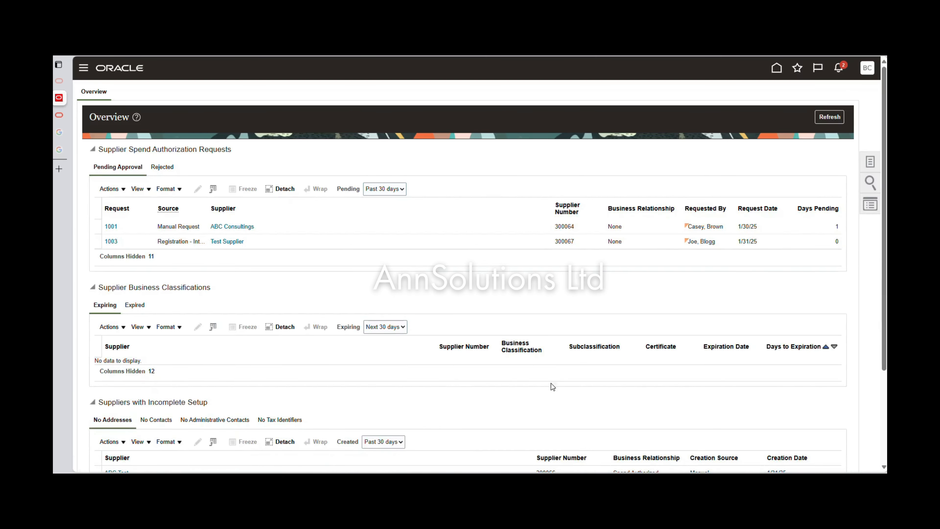
scroll(329, 296, down, 3)
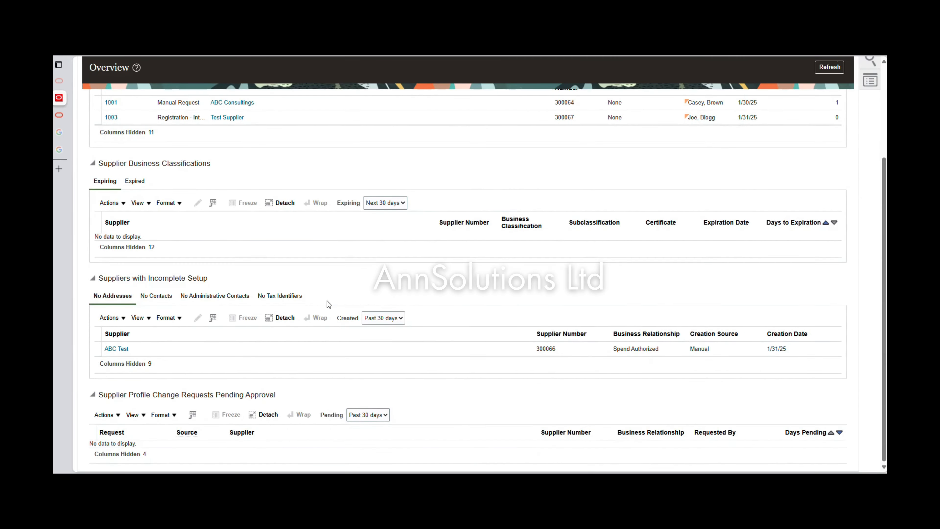
scroll(328, 303, up, 3)
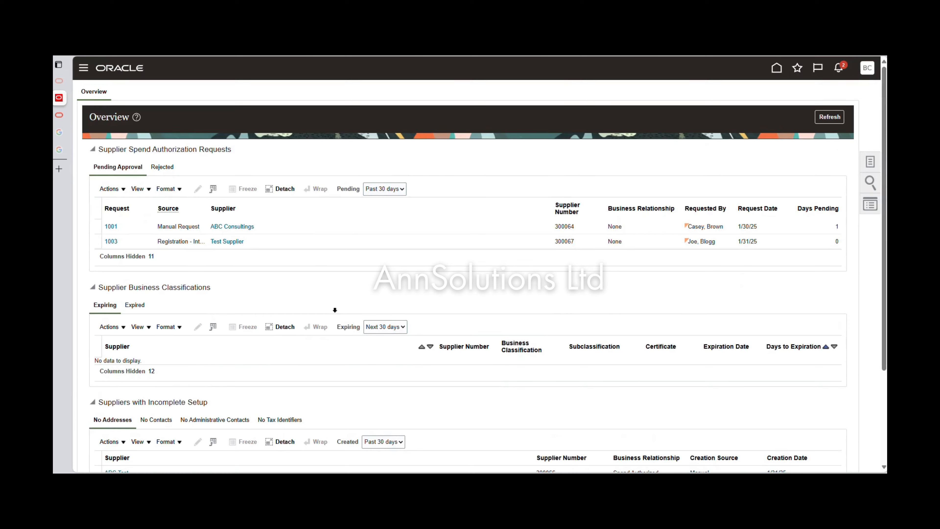
Approve the Test Supplier spend request and ABC Construction Co registration request from the notifications, and refresh the suppliers overview
click(838, 66)
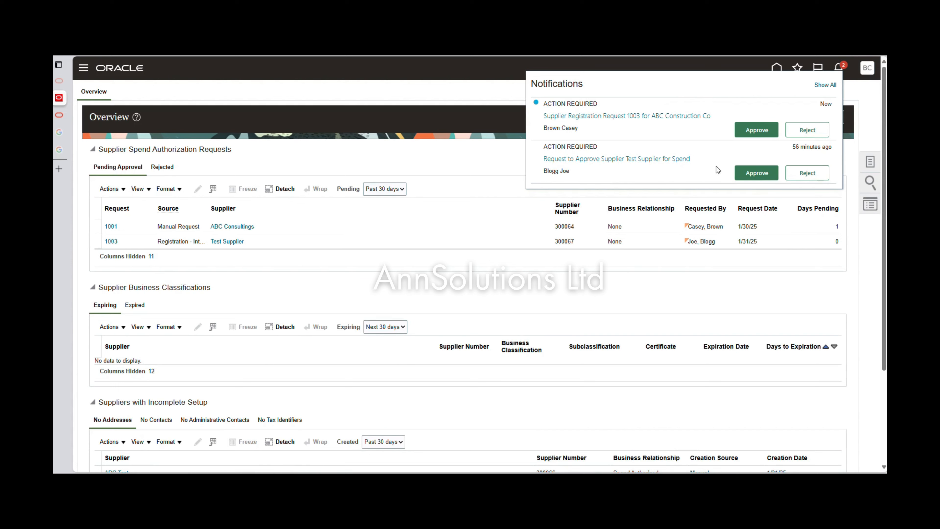
click(746, 175)
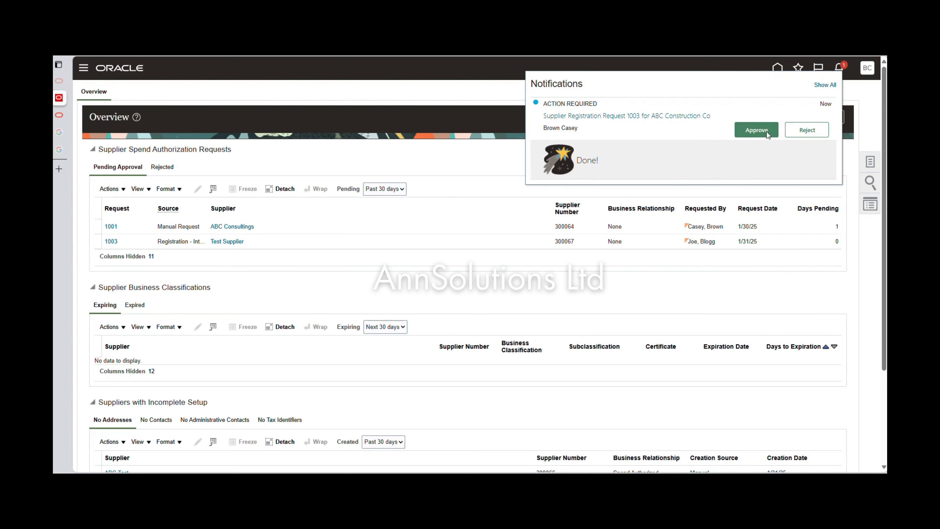
click(757, 130)
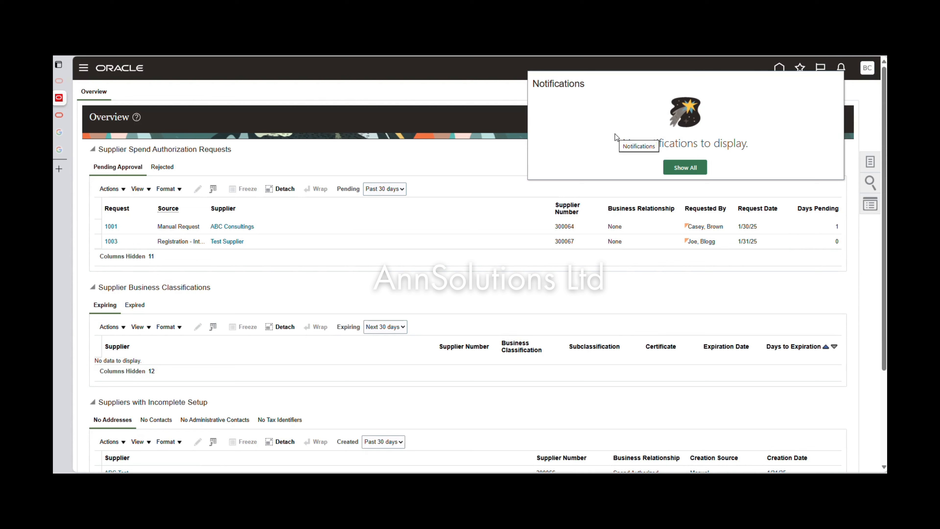
click(450, 120)
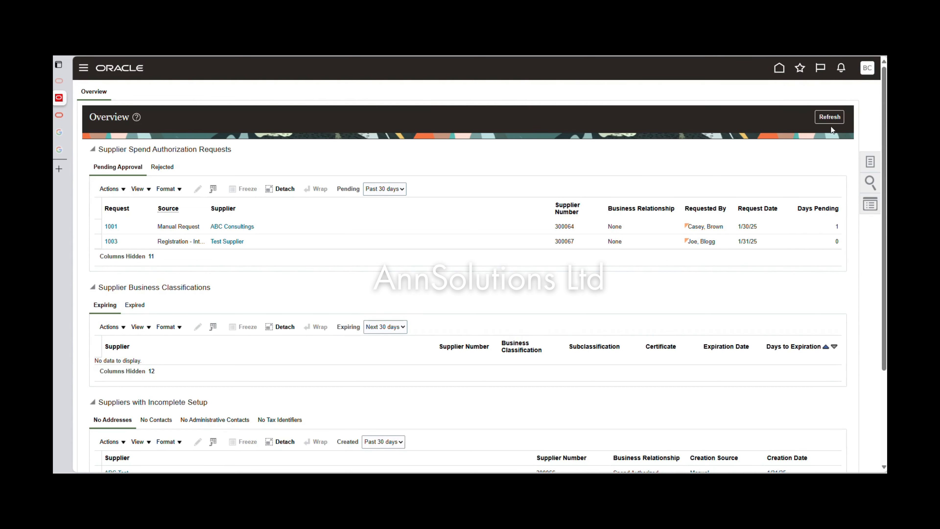
click(830, 118)
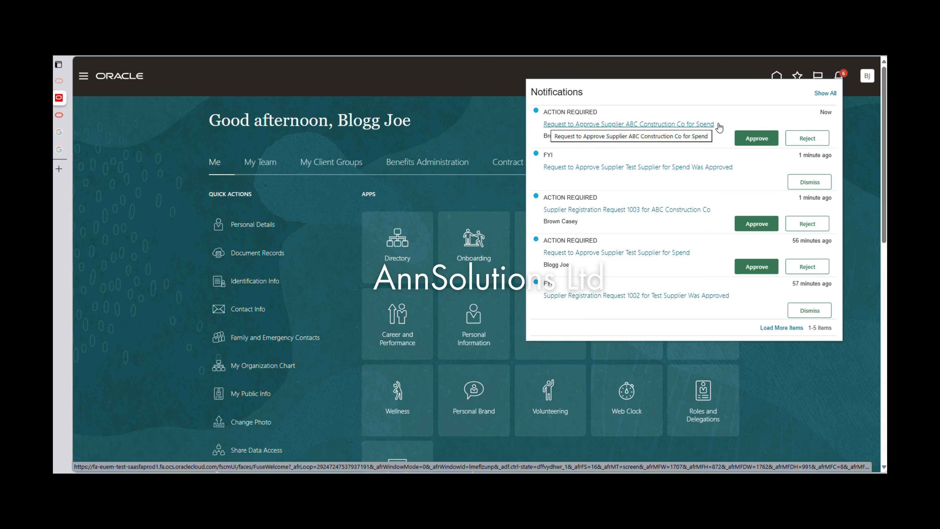
Approve the request to authorize ABC Construction Co for spend, and open the Suppliers work area under Procurement
click(760, 140)
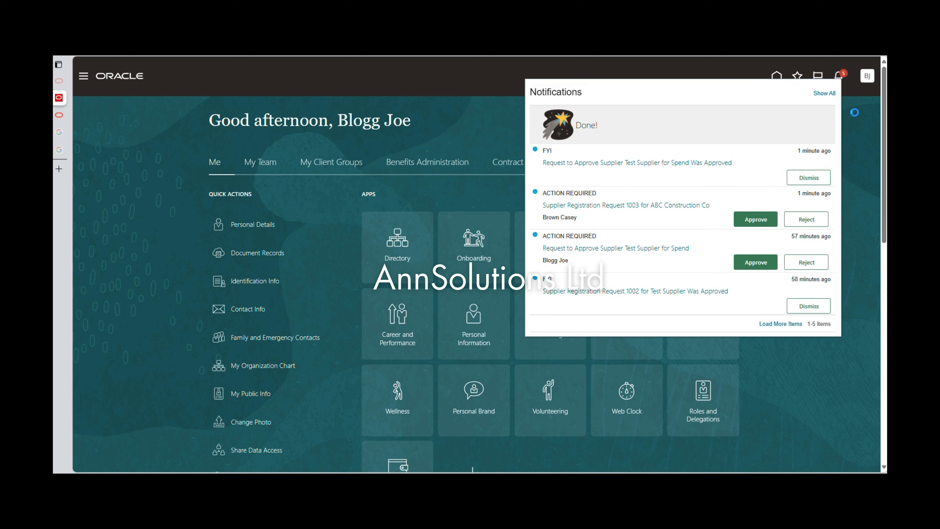
click(855, 117)
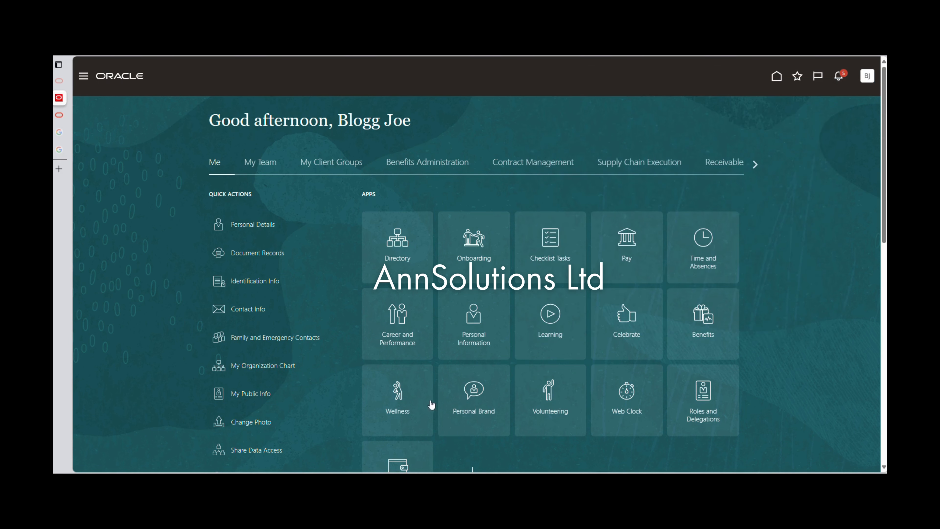
click(754, 165)
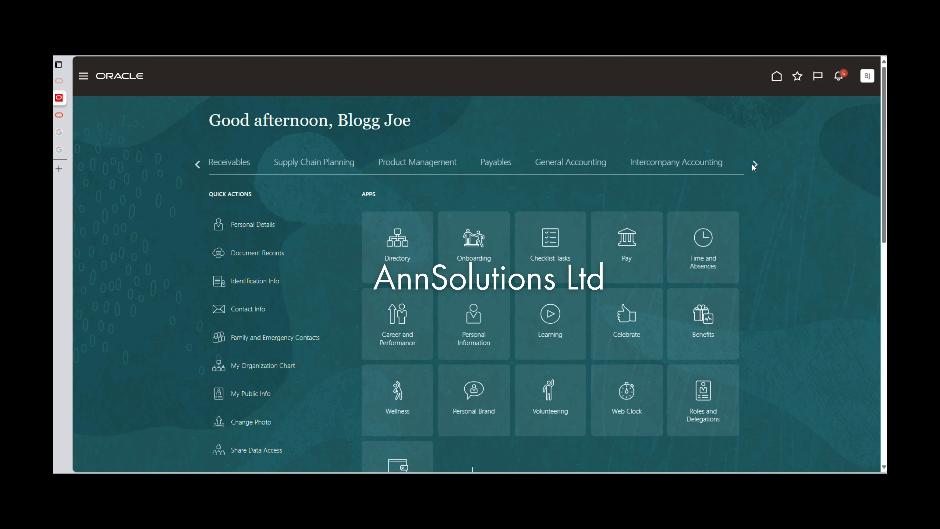
click(753, 164)
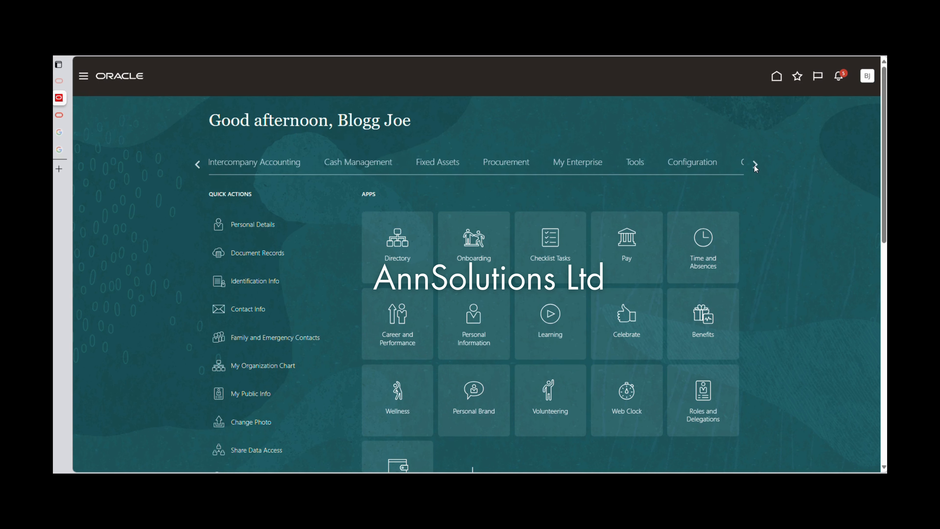
click(503, 164)
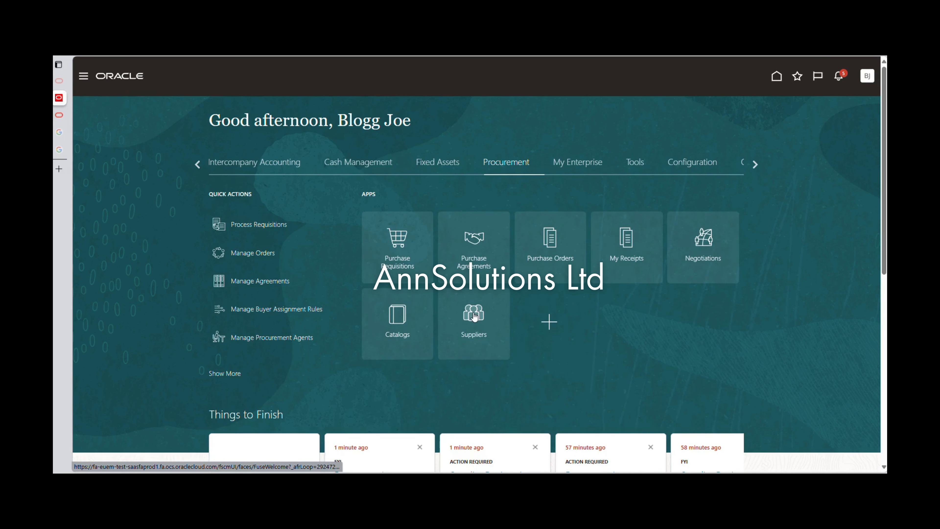
click(474, 312)
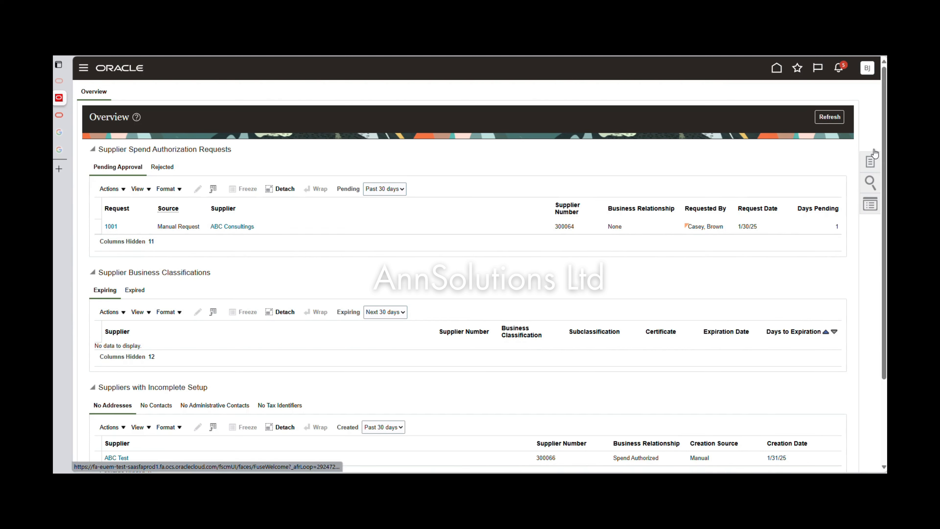
Search Manage Suppliers for the keywords "ABC Cons" and open the ABC Construction Co supplier record
click(871, 161)
click(777, 93)
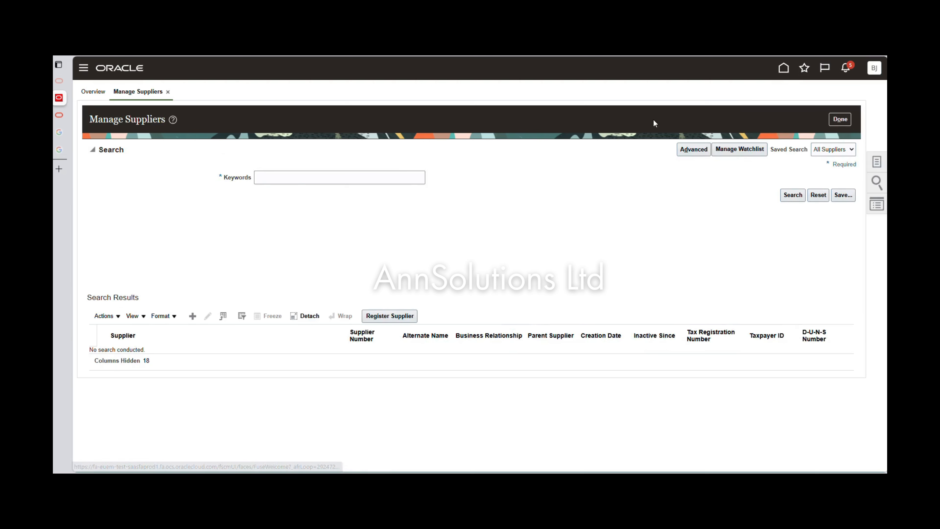
click(295, 183)
text(ABC Cons)
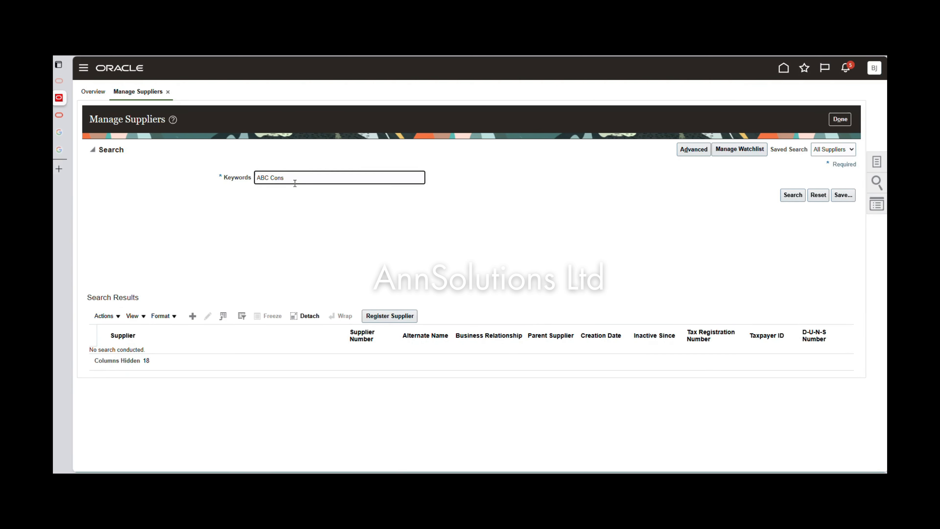
key(Return)
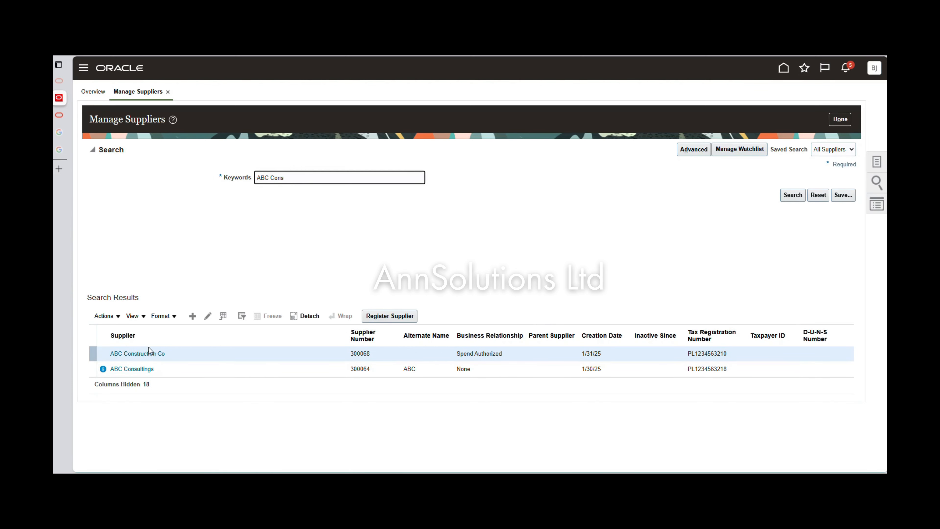
click(146, 354)
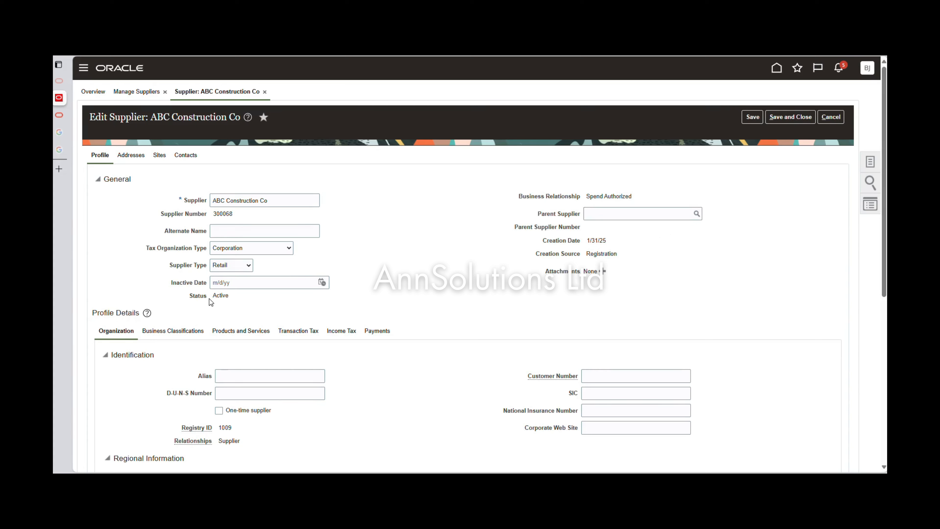
Review ABC Construction Co's status, income tax details and payment methods, then save and close the supplier profile
drag(210, 300, 233, 299)
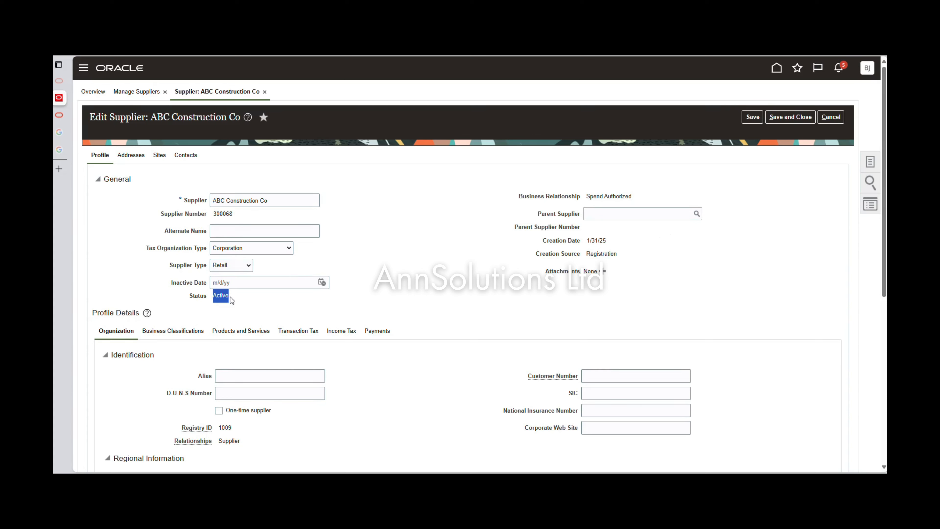
click(189, 314)
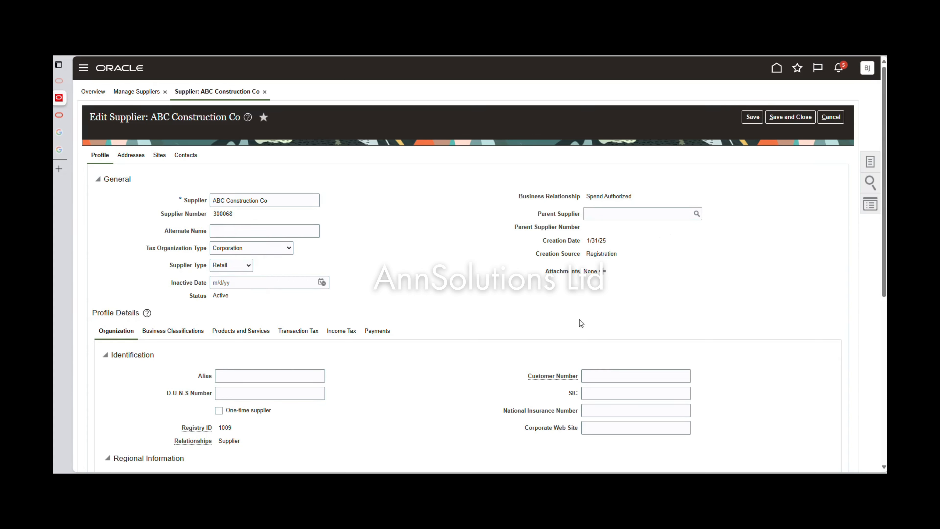
click(341, 331)
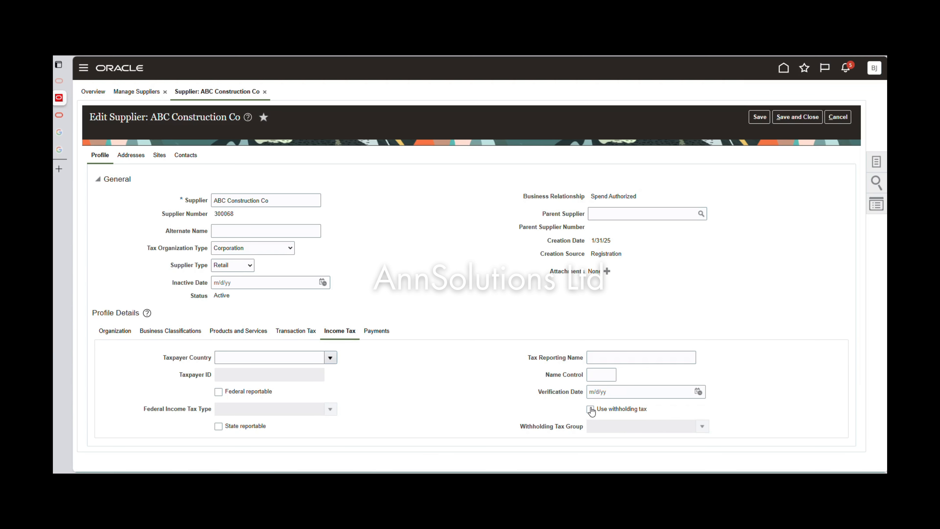
click(381, 332)
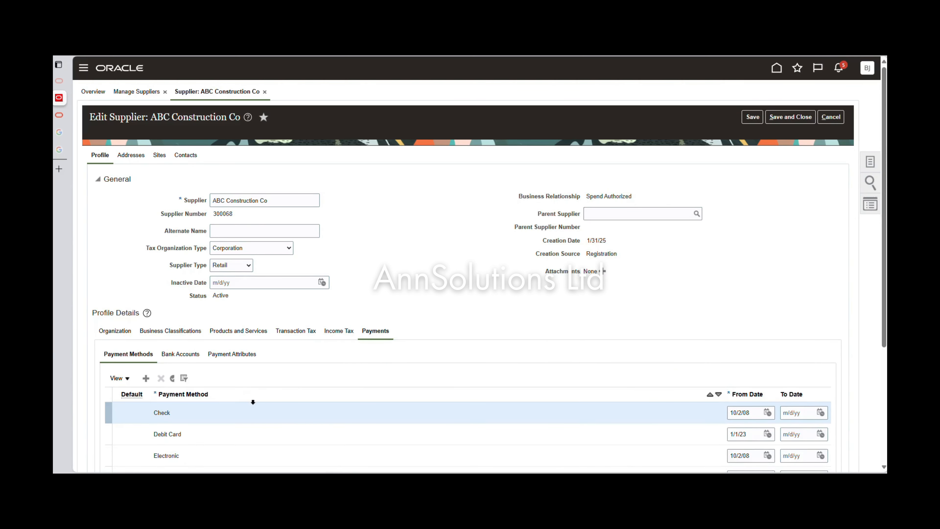
scroll(253, 402, down, 1)
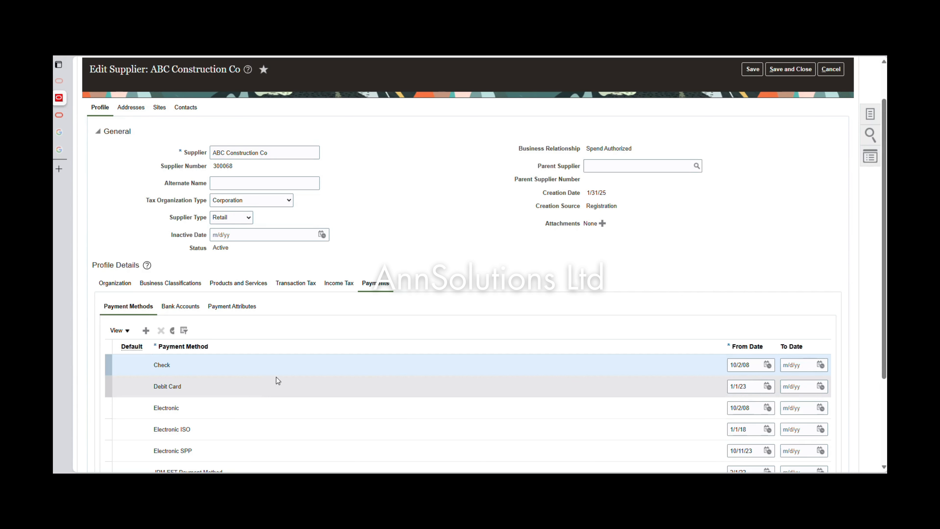
click(790, 69)
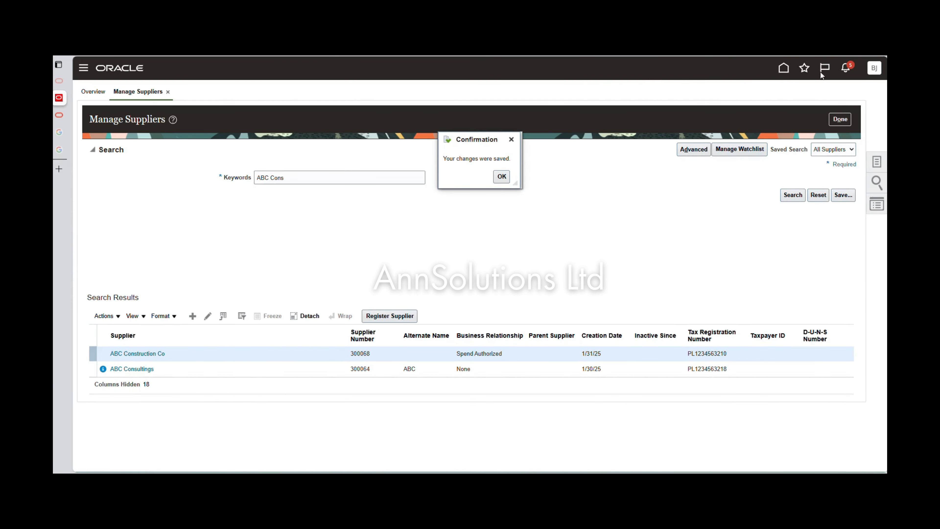
key(Return)
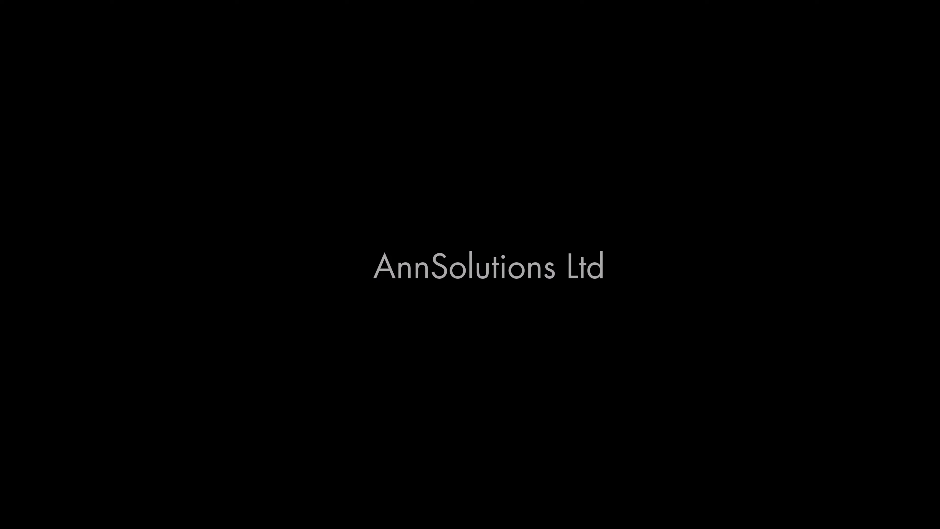
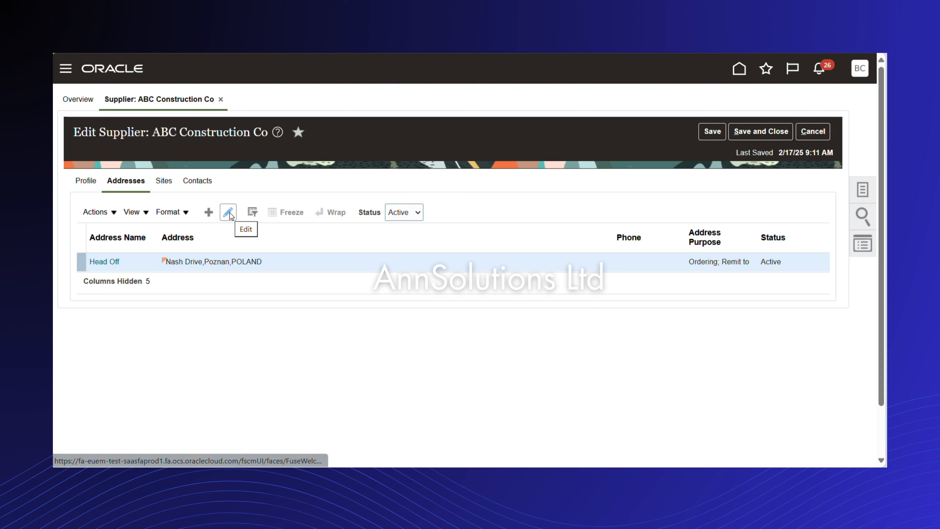
Examine ABC Construction Co's Head Off address, including its purposes, sites and transaction tax settings, and leave it without saving
click(229, 212)
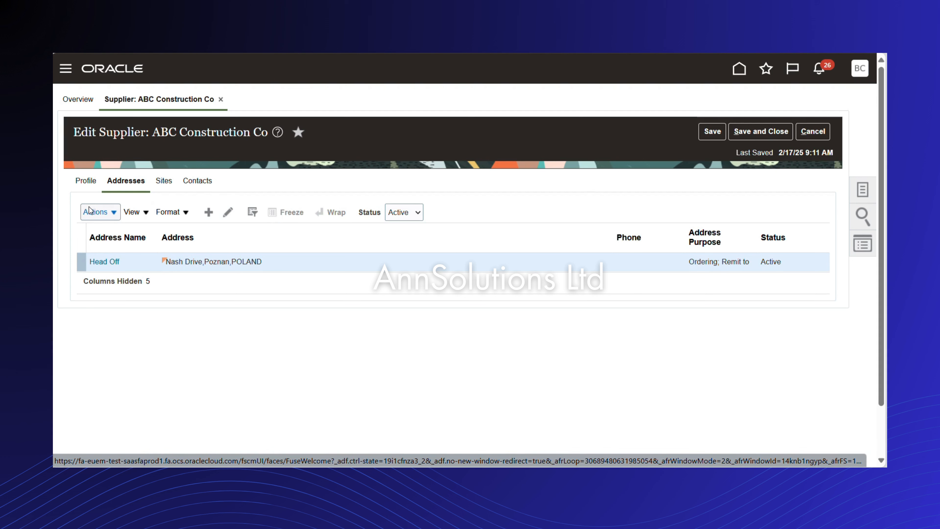
triple_click(250, 201)
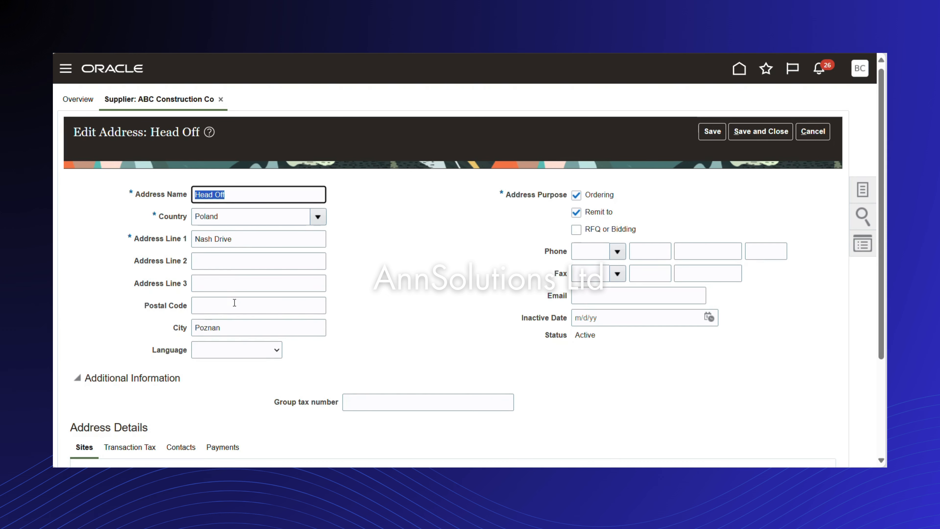
scroll(241, 301, down, 1)
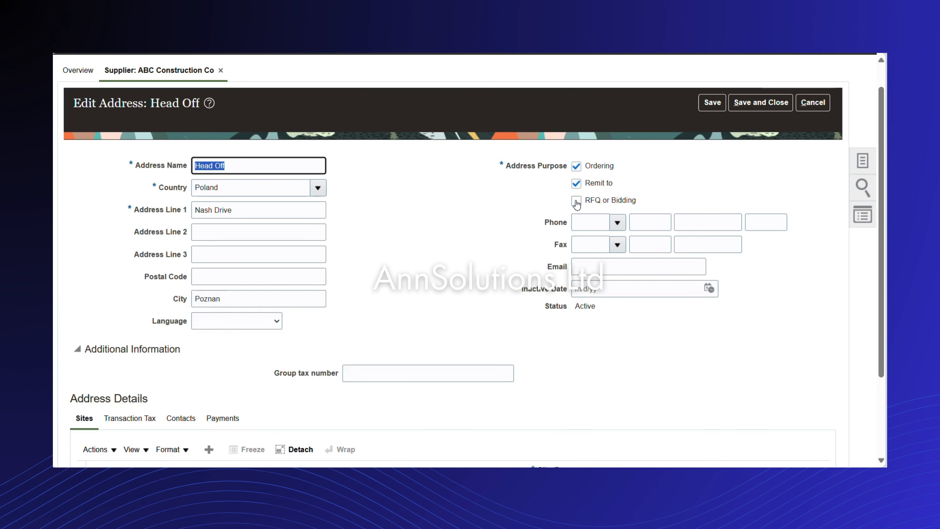
scroll(251, 330, down, 3)
scroll(222, 329, down, 1)
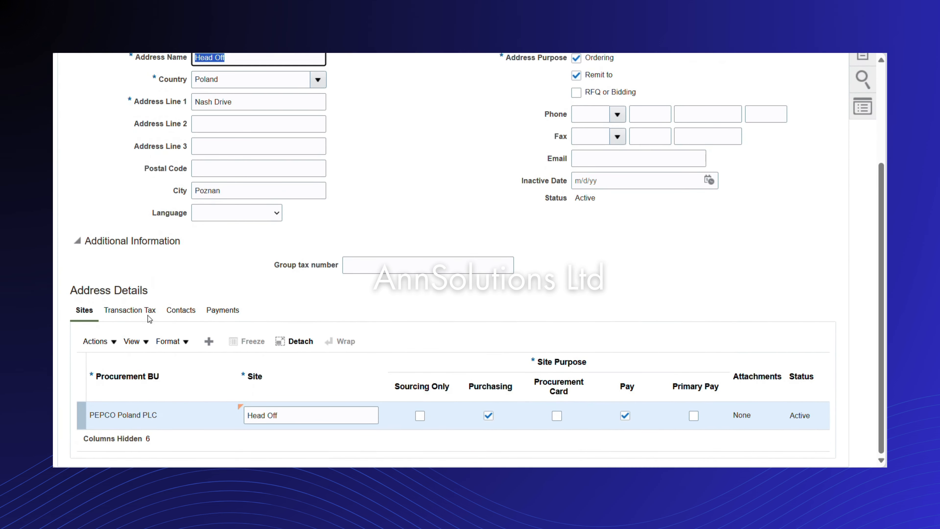
click(143, 313)
scroll(293, 323, down, 3)
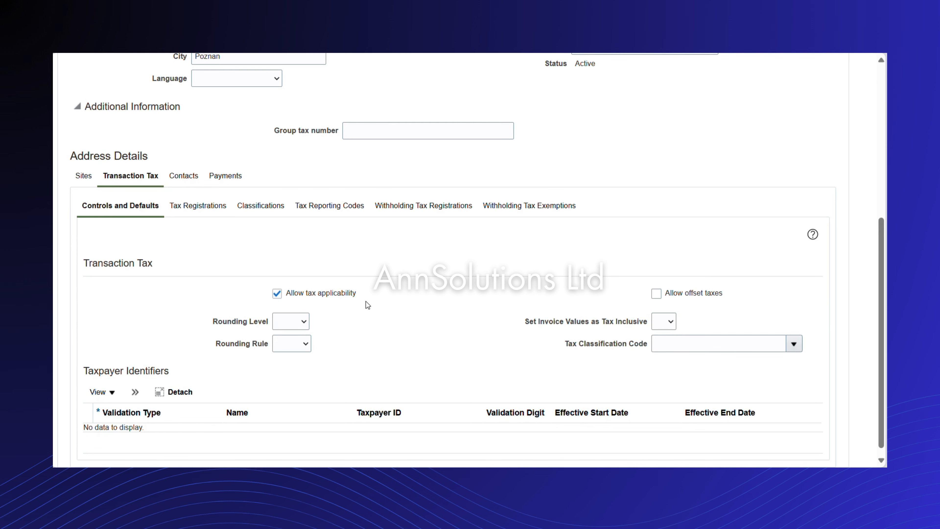
scroll(327, 235, up, 7)
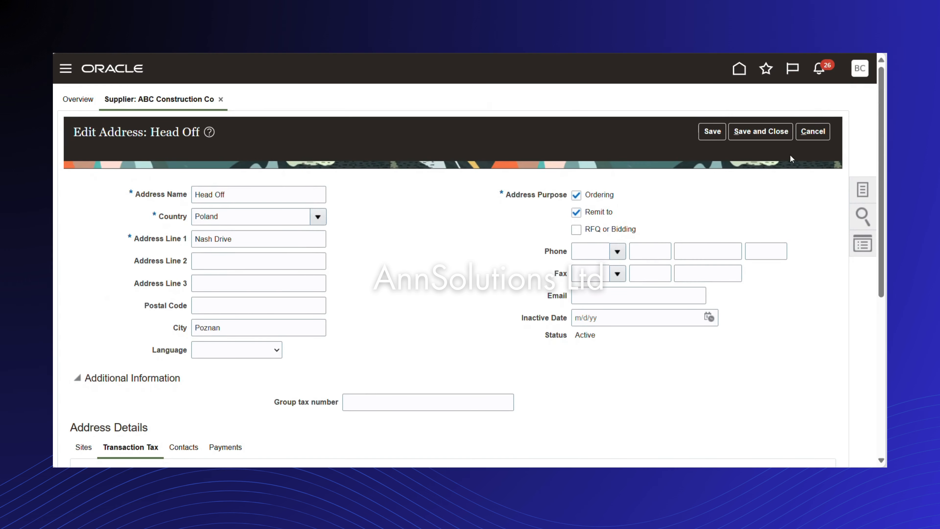
click(813, 132)
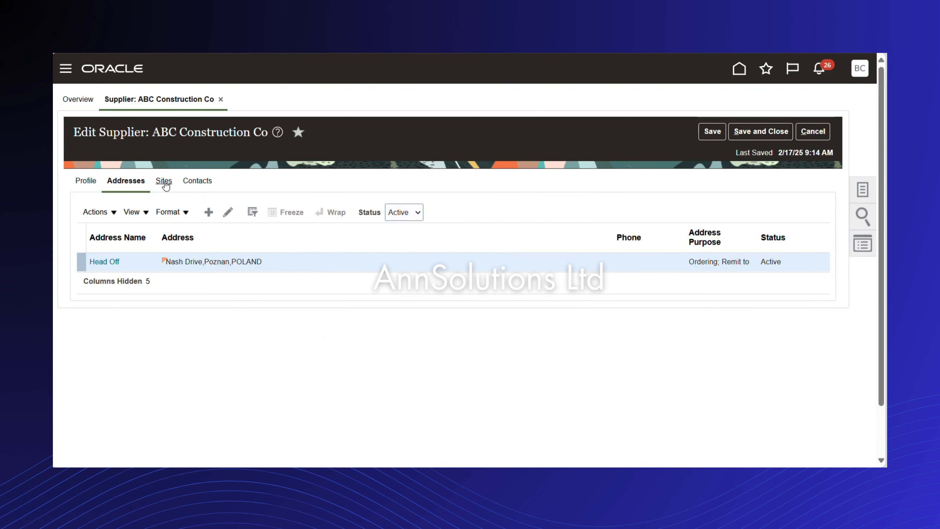
Examine ABC Construction Co's Head Off site and the blank site creation form, leaving both without saving
click(165, 184)
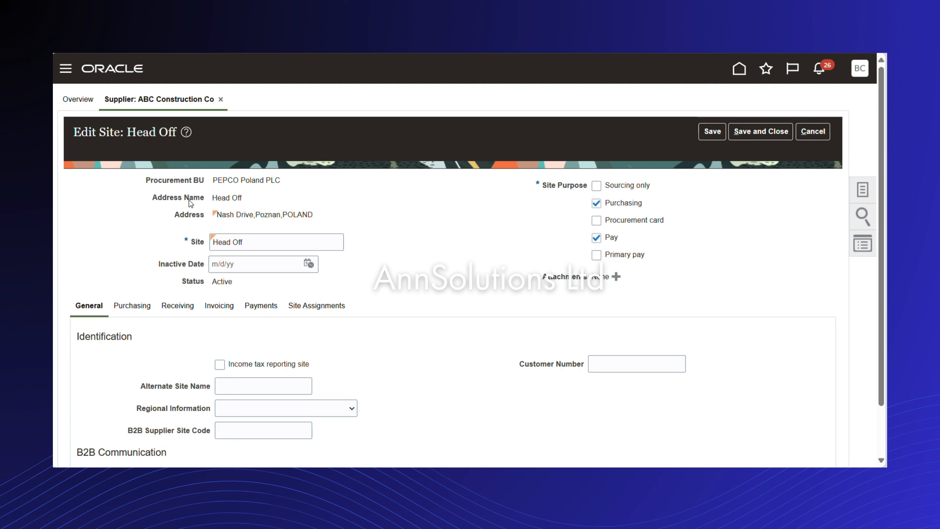
click(802, 137)
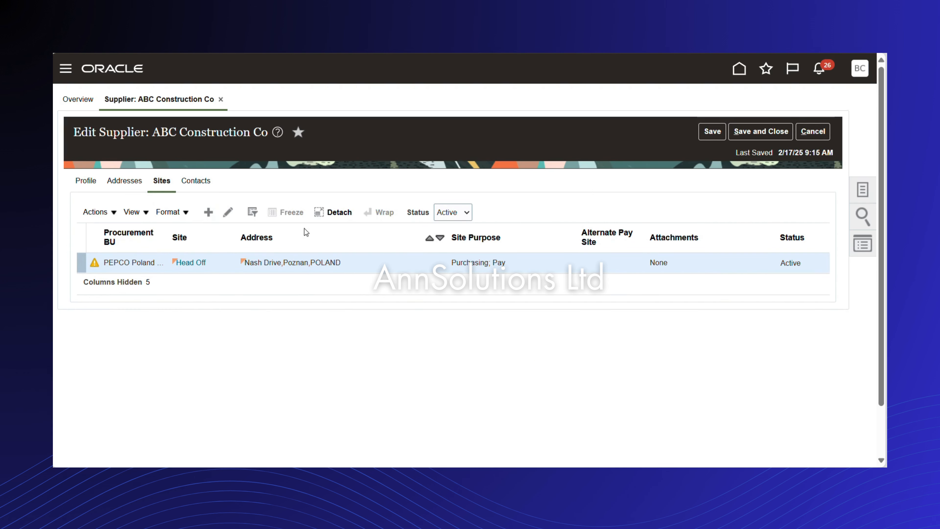
click(209, 212)
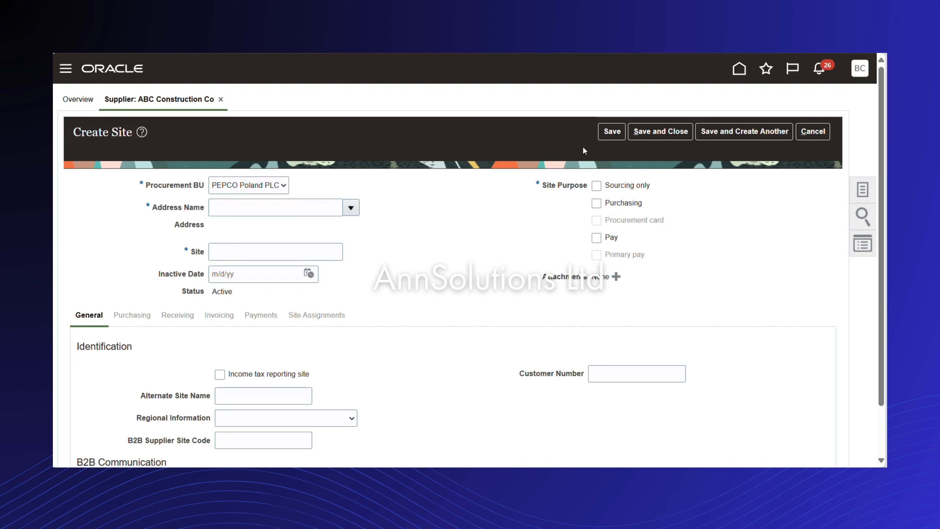
click(817, 134)
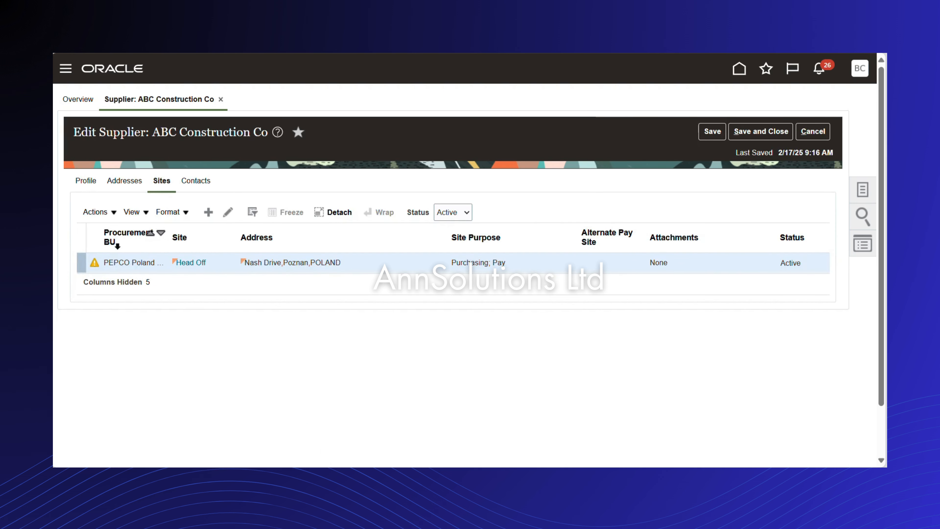
Open ABC Construction Co's Head Off site and examine its general identification, B2B communication and purchasing settings
click(227, 212)
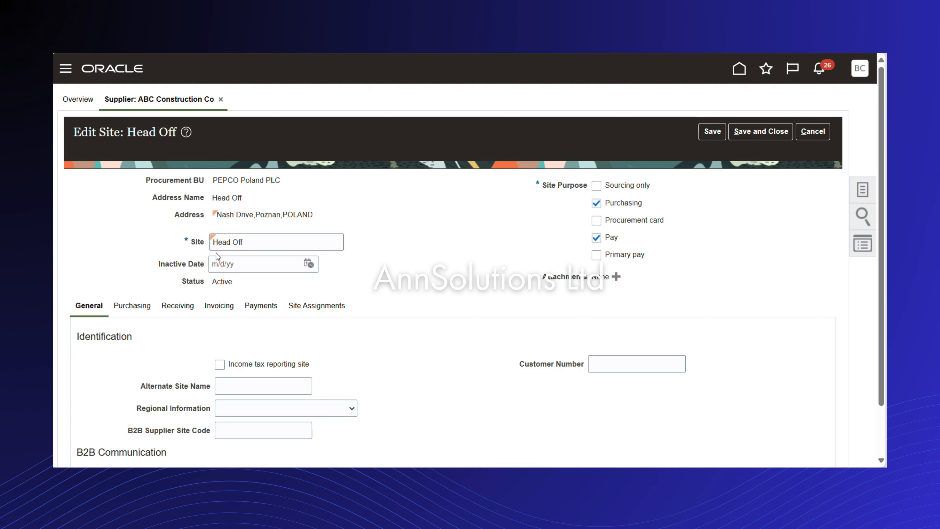
scroll(179, 330, down, 2)
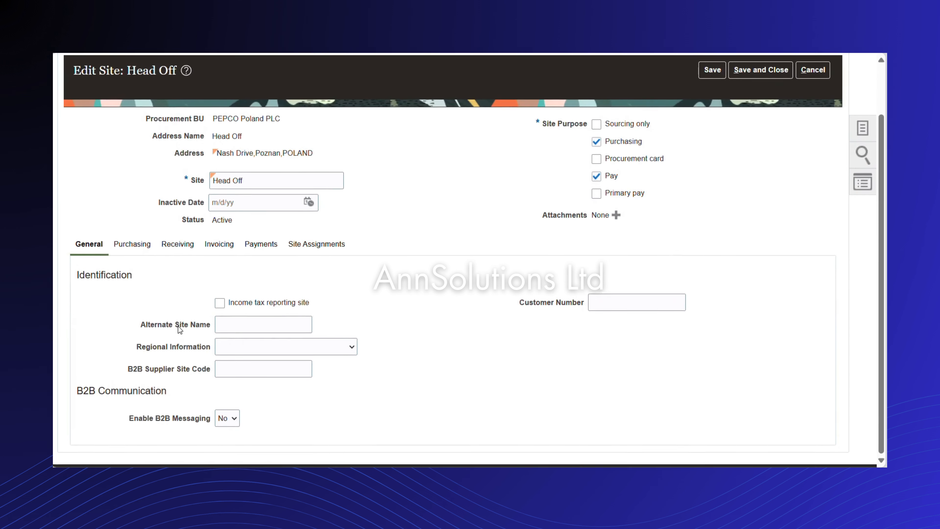
scroll(178, 329, up, 2)
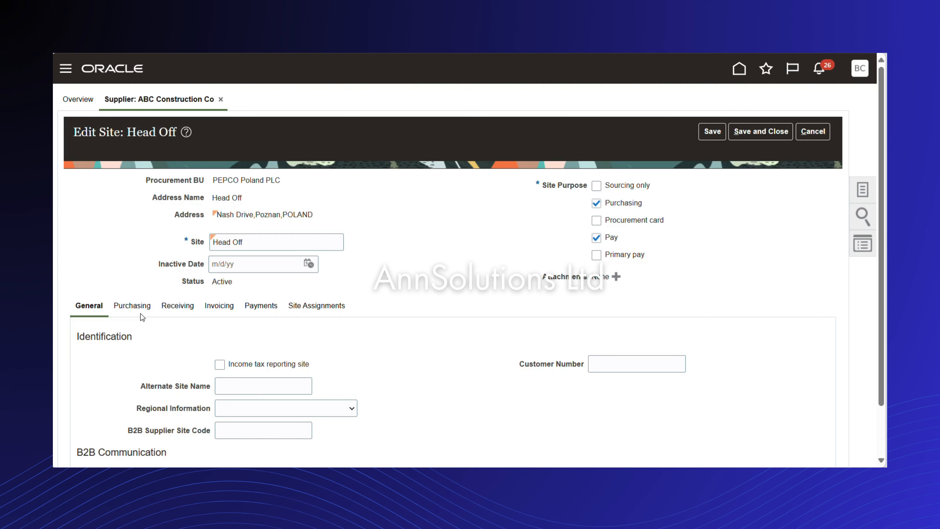
scroll(146, 307, down, 2)
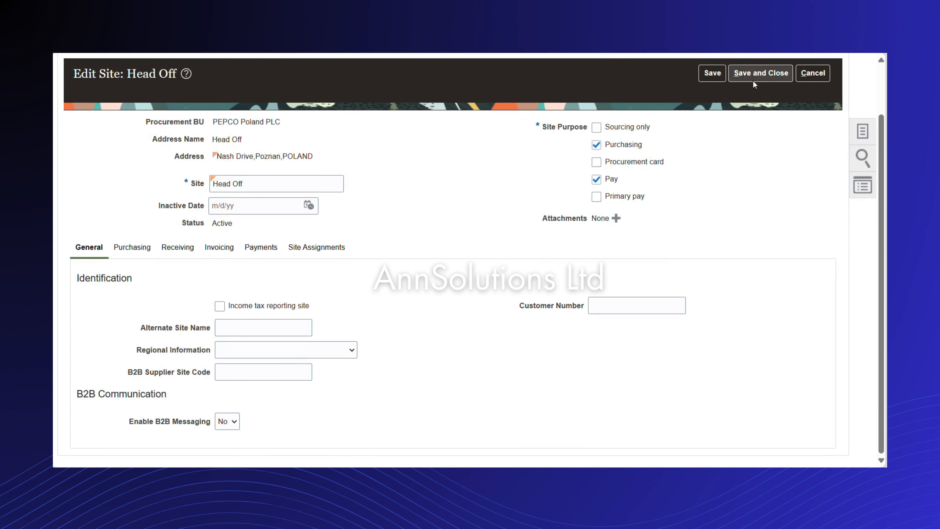
click(129, 244)
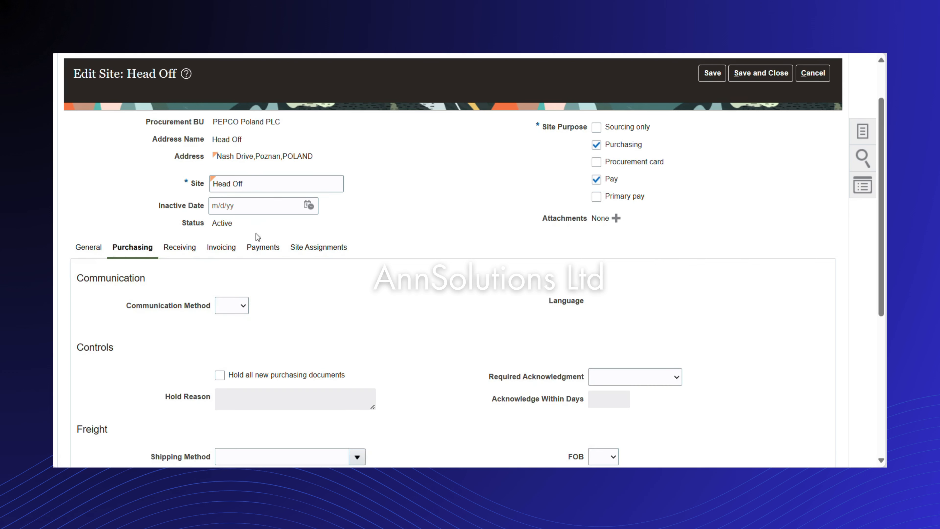
Examine the Head Off site's receiving settings, including the early receipt tolerance in days, and its invoicing controls
click(195, 251)
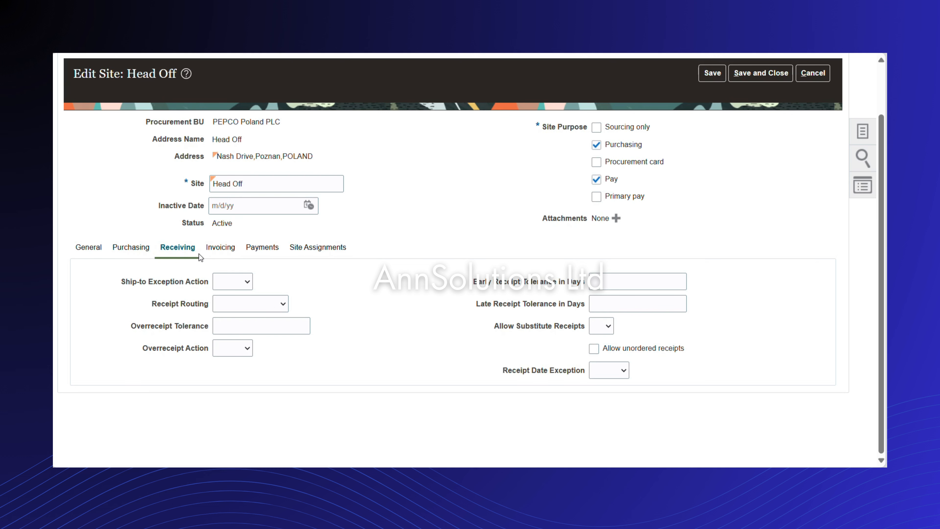
click(616, 279)
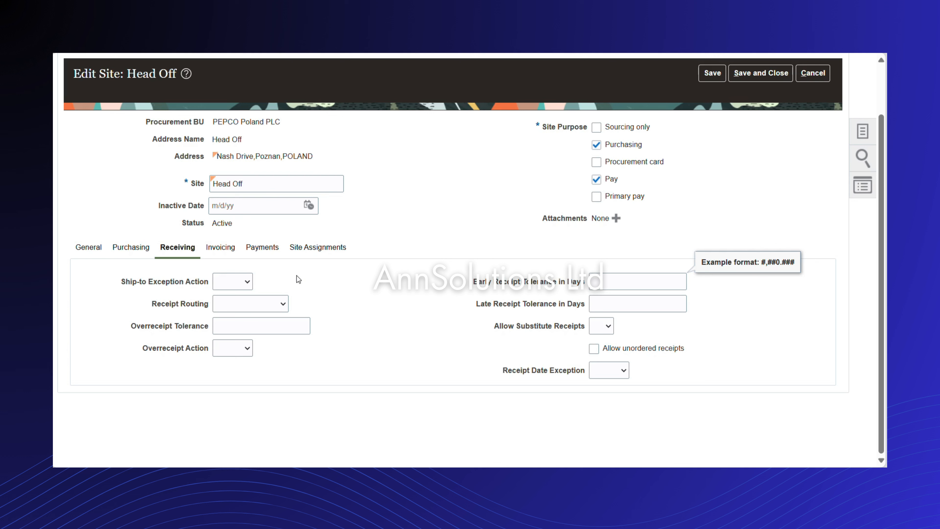
click(632, 284)
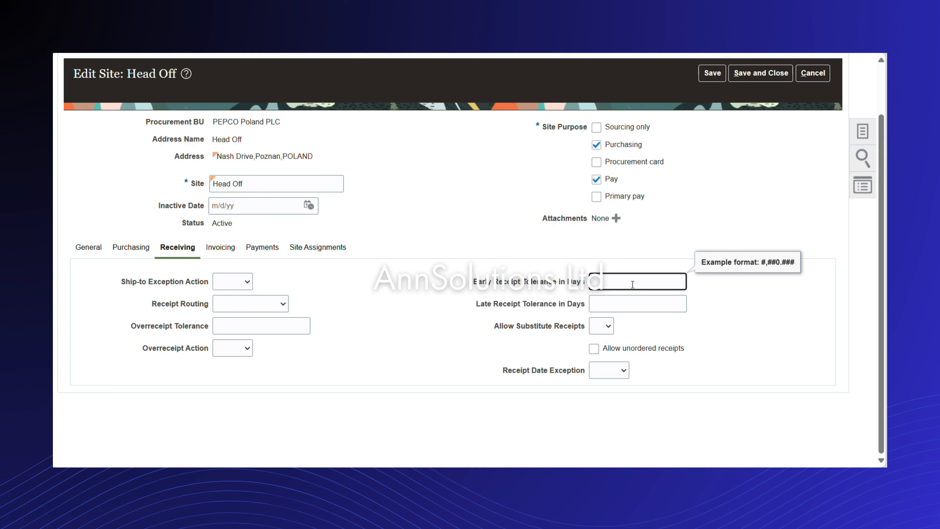
click(226, 252)
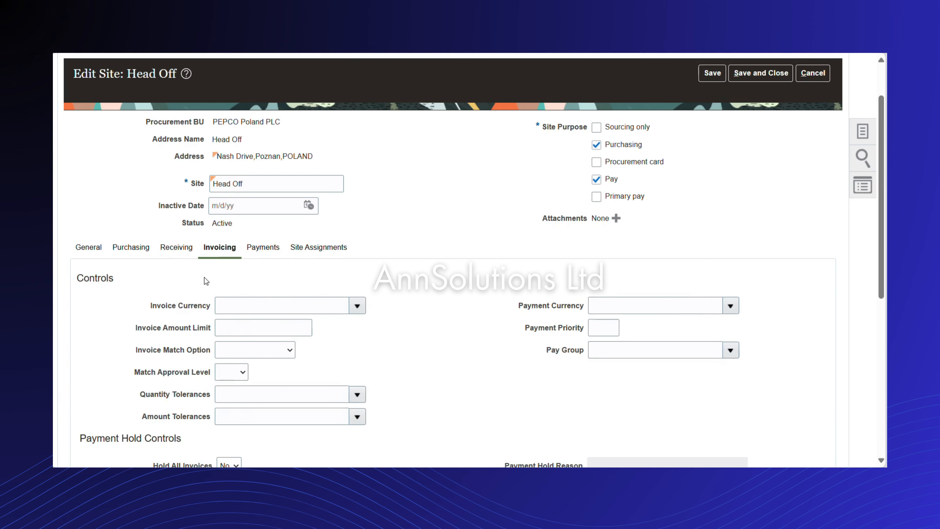
Examine the Head Off site's assignments, add a blank assignment row and search the available client BUs without choosing one
click(319, 246)
click(163, 346)
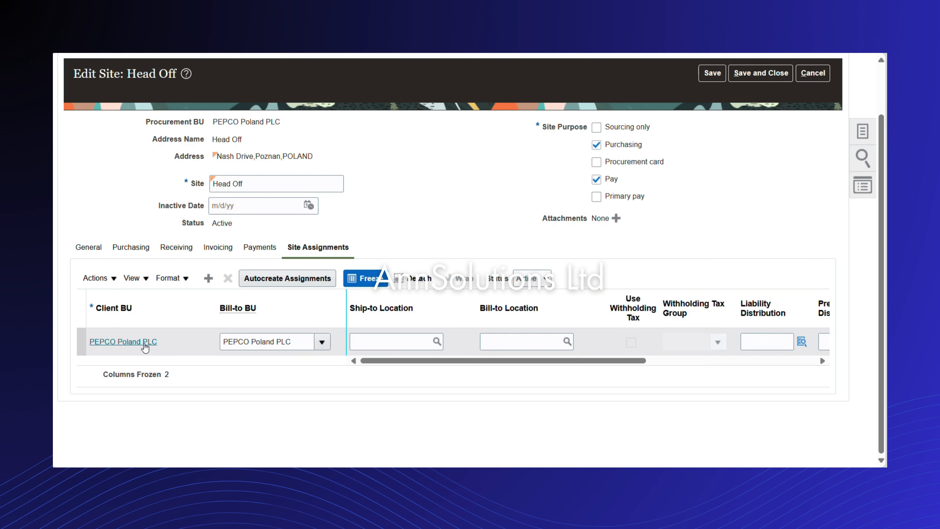
mouse_move(145, 348)
click(205, 279)
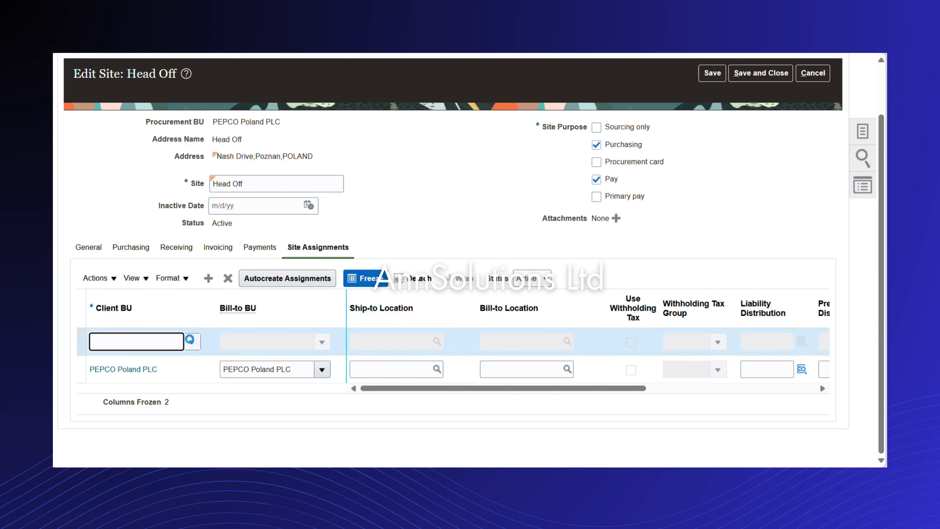
click(190, 340)
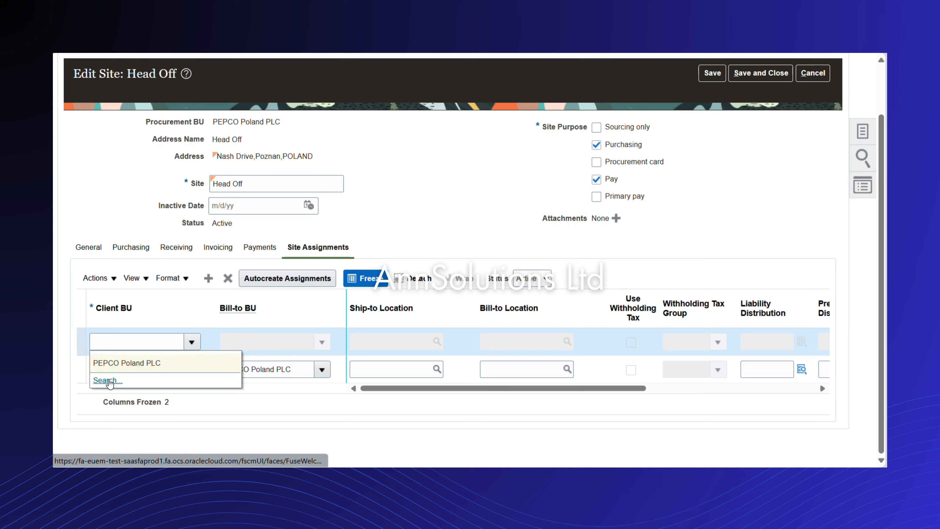
click(107, 380)
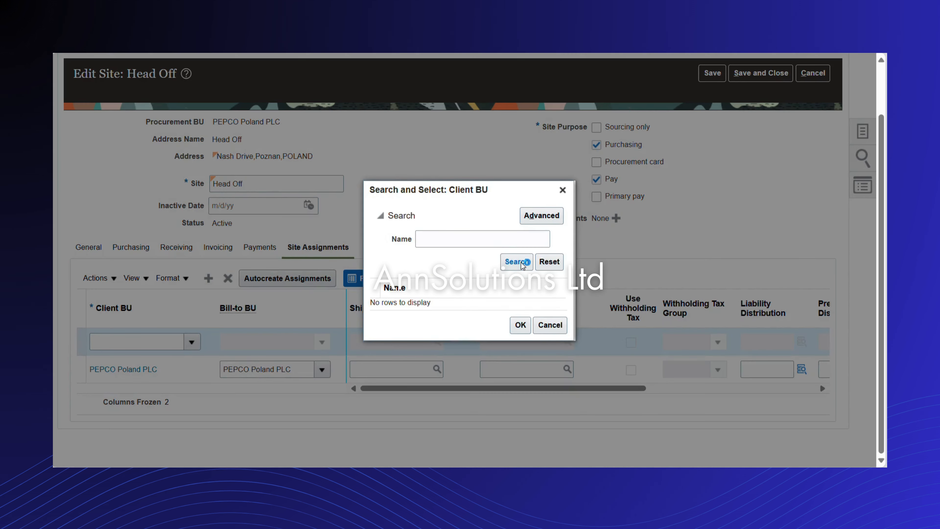
click(518, 261)
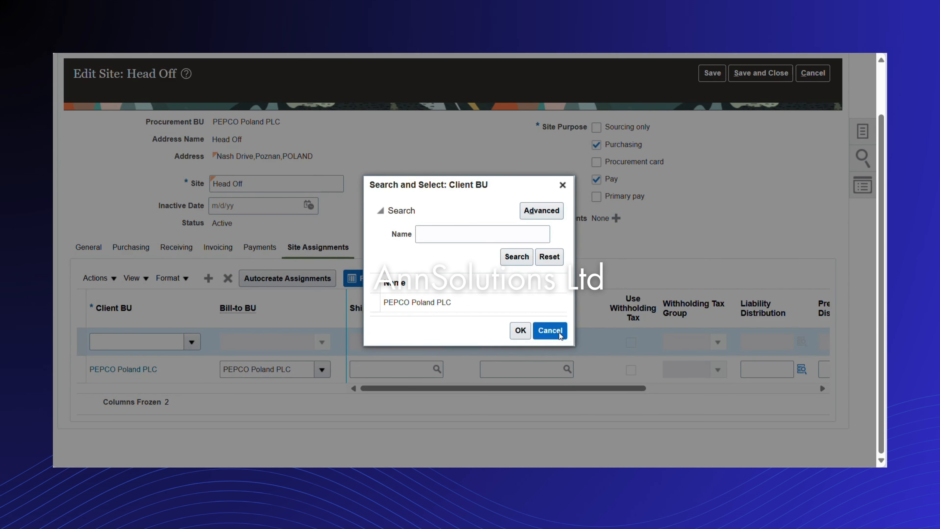
click(551, 330)
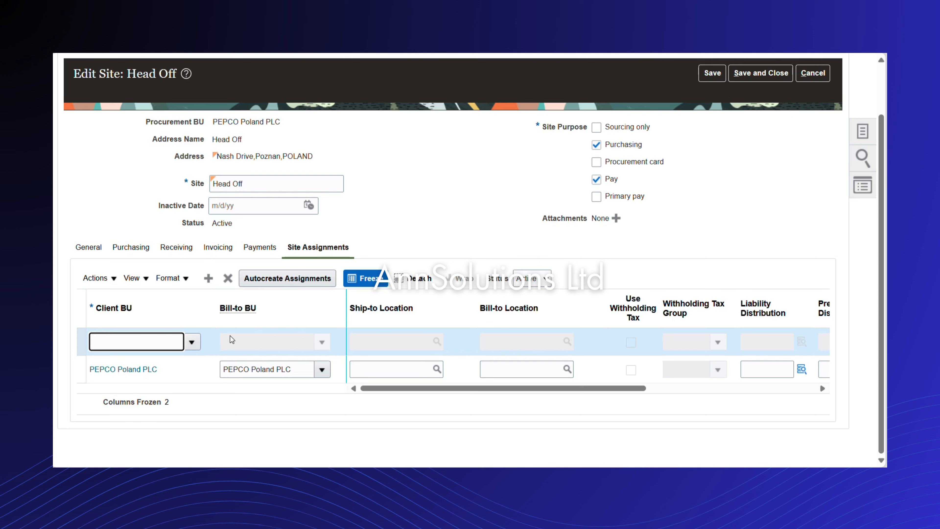
Examine the site assignment's distribution and withholding tax columns, then leave the Head Off site and the supplier record without saving
drag(421, 390, 579, 401)
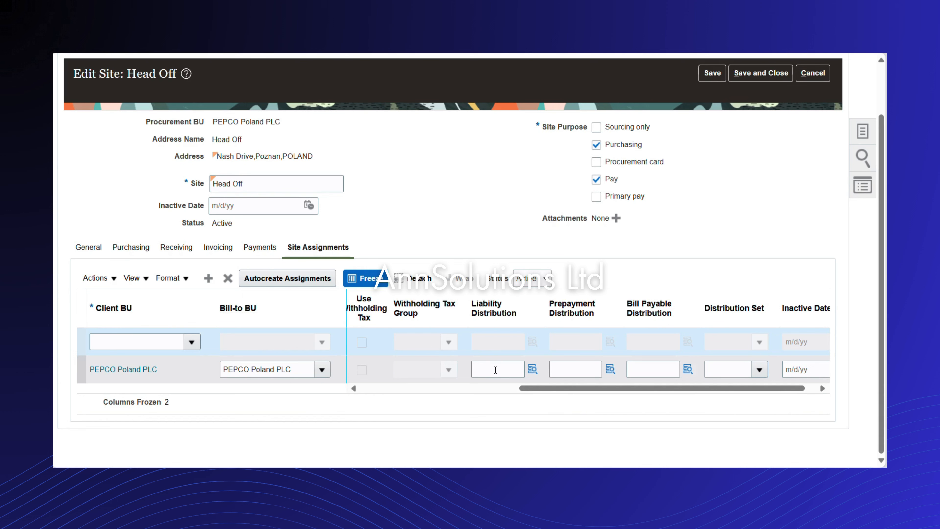
click(532, 369)
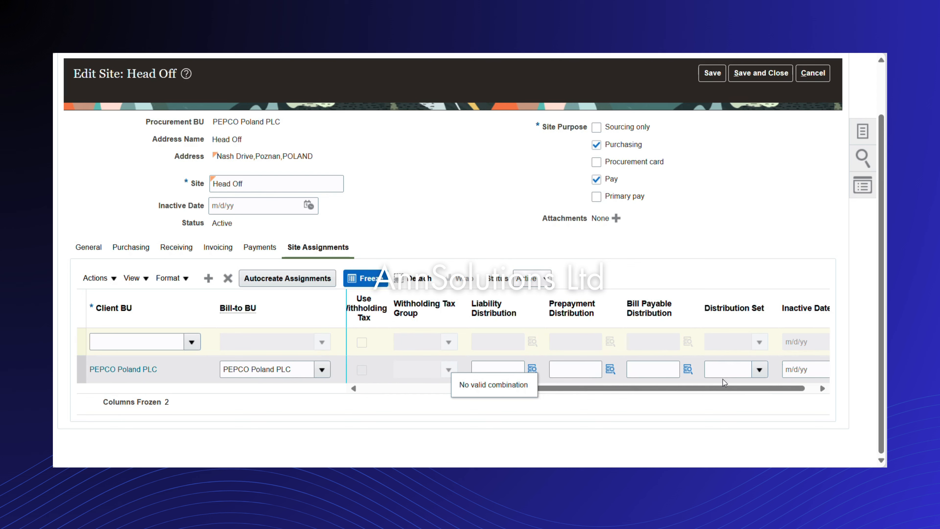
click(583, 388)
drag(584, 388, 503, 389)
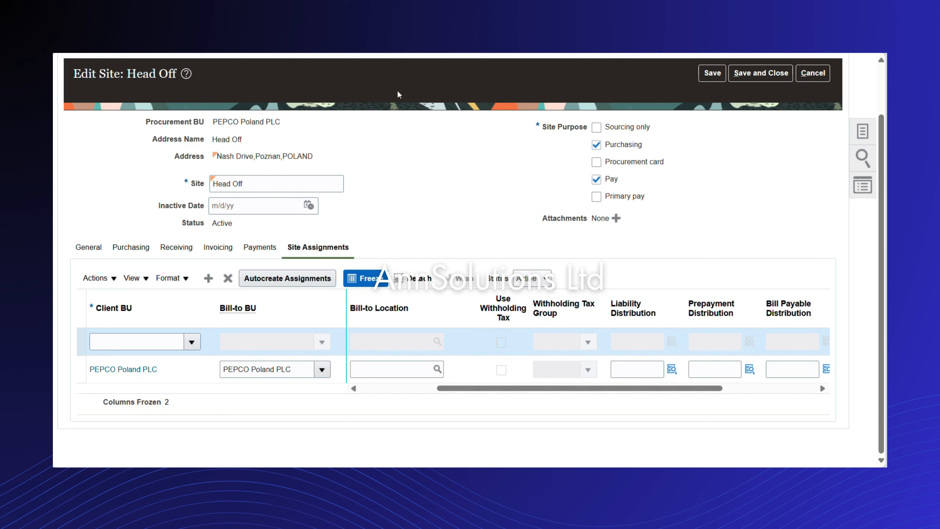
click(817, 74)
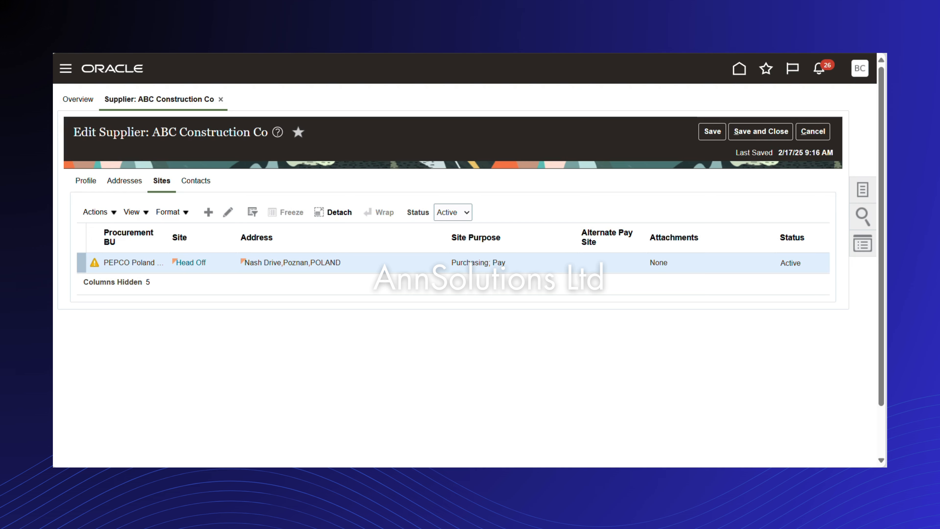
click(816, 131)
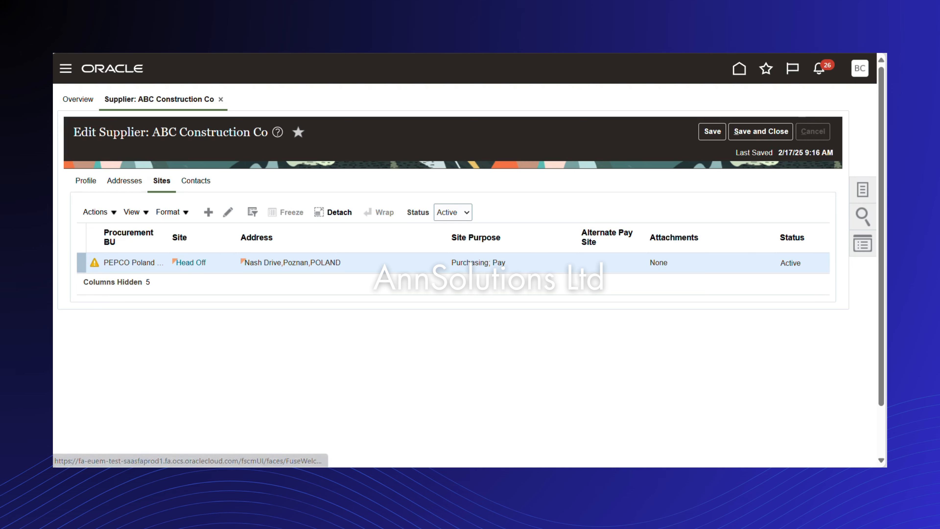